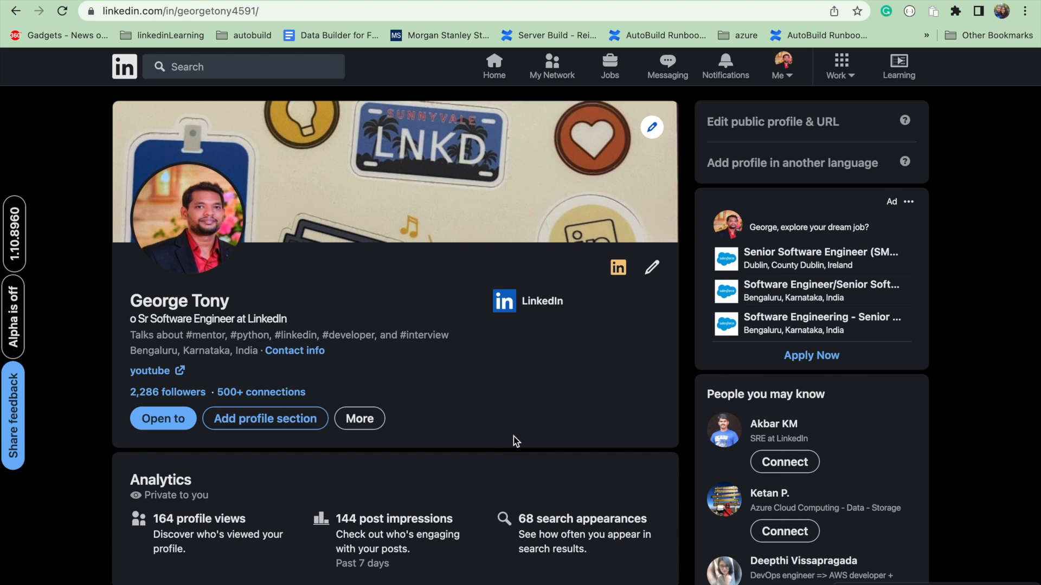
Step: Examine the profile photo's frame options and the choices for adding a new photo, leaving both dialogs without changes
left_click(185, 229)
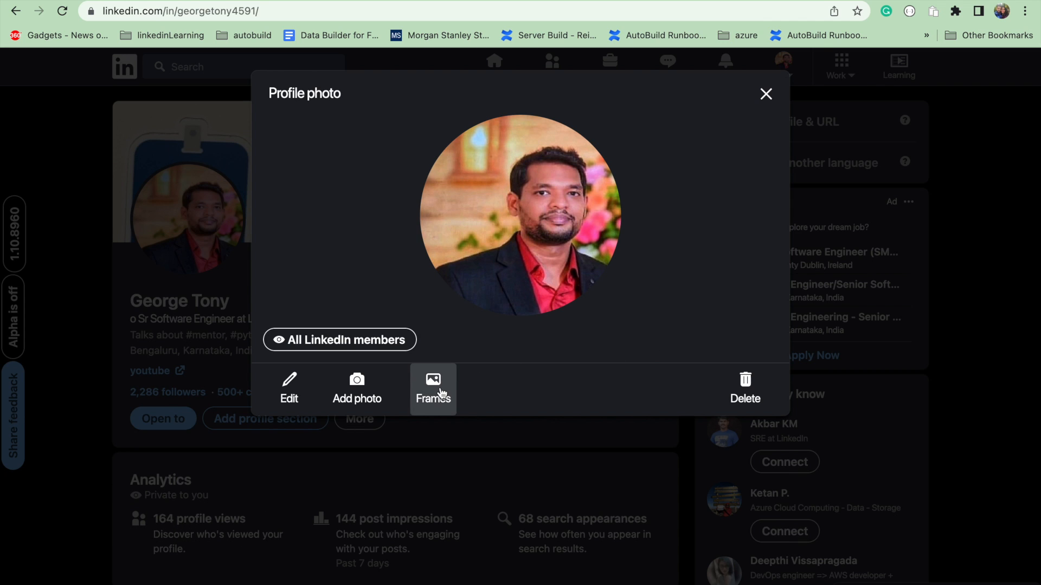
left_click(442, 394)
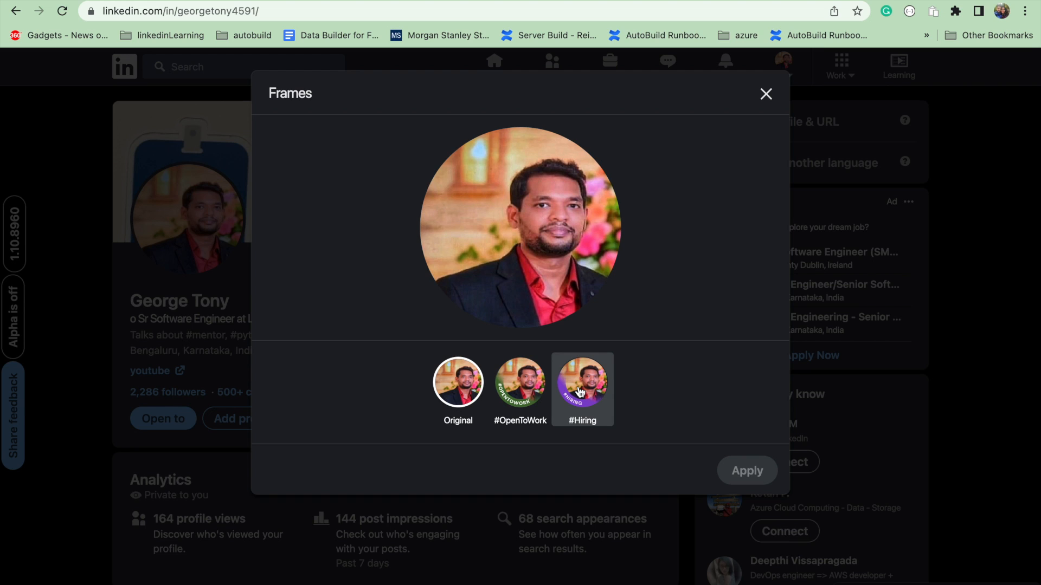
left_click(765, 98)
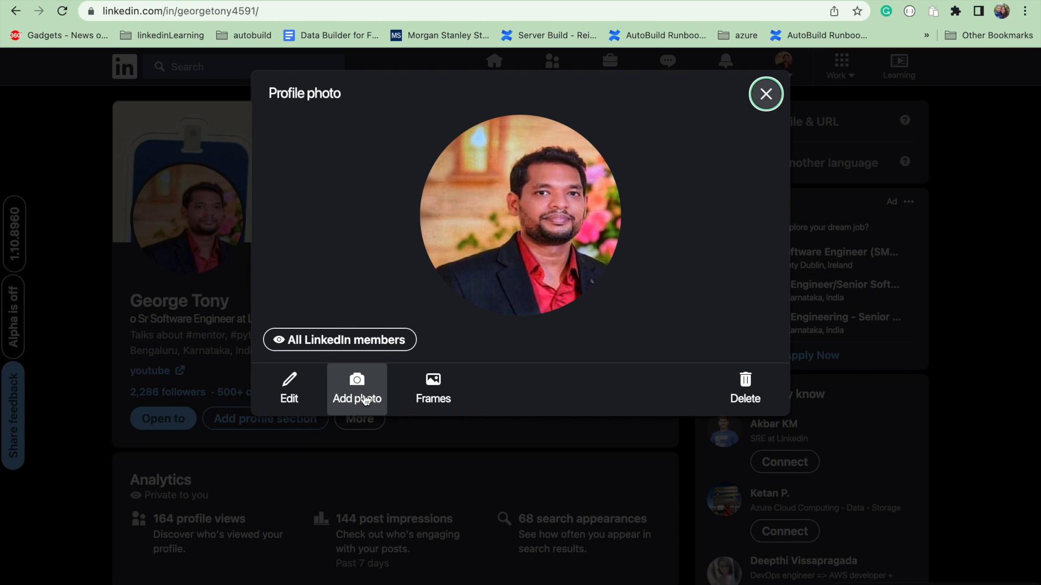
left_click(365, 400)
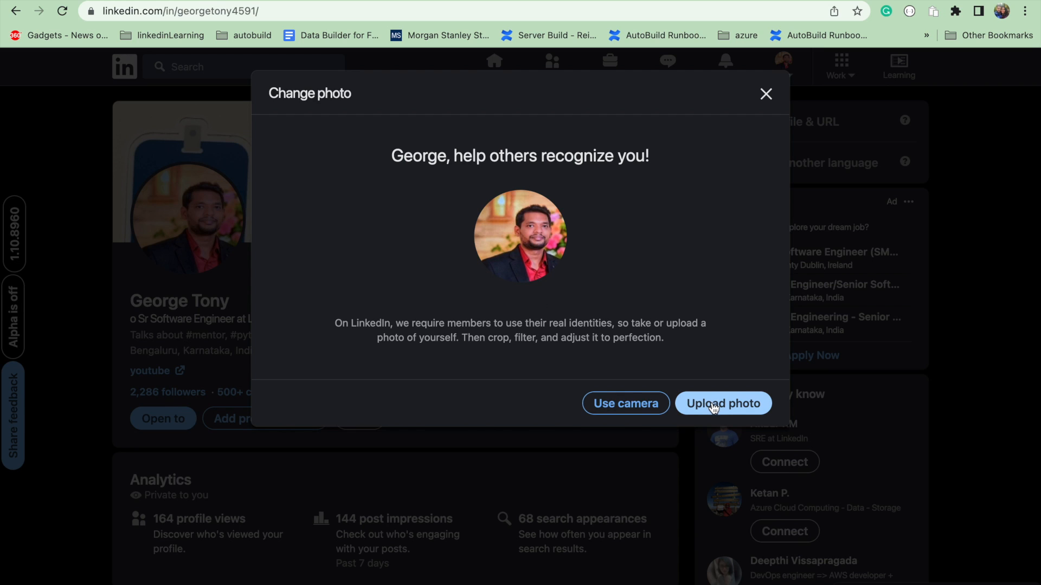
left_click(767, 94)
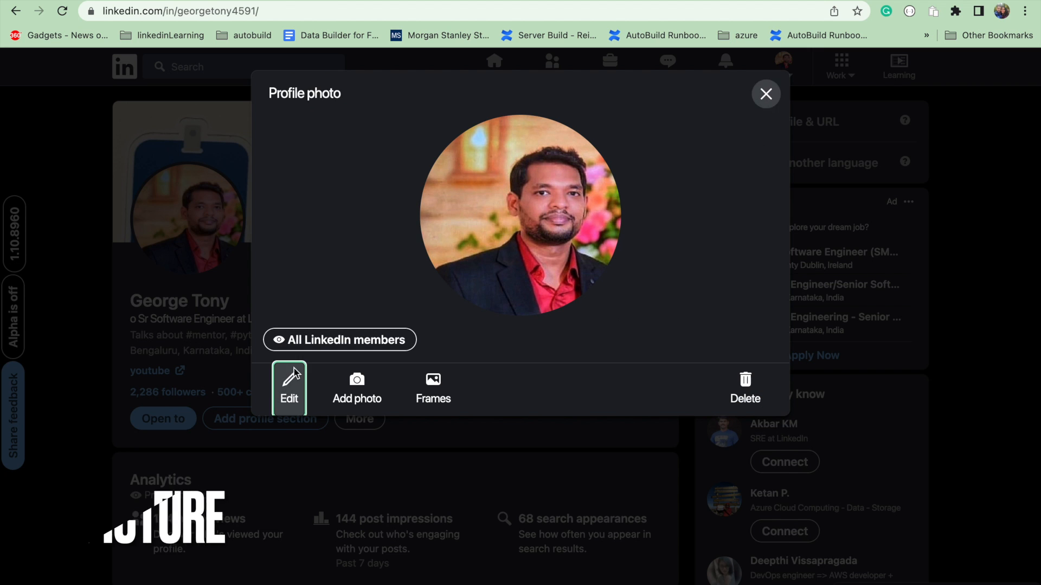
Step: Examine the profile photo's crop, adjust, filter and visibility options, and close the photo editor without saving
left_click(290, 383)
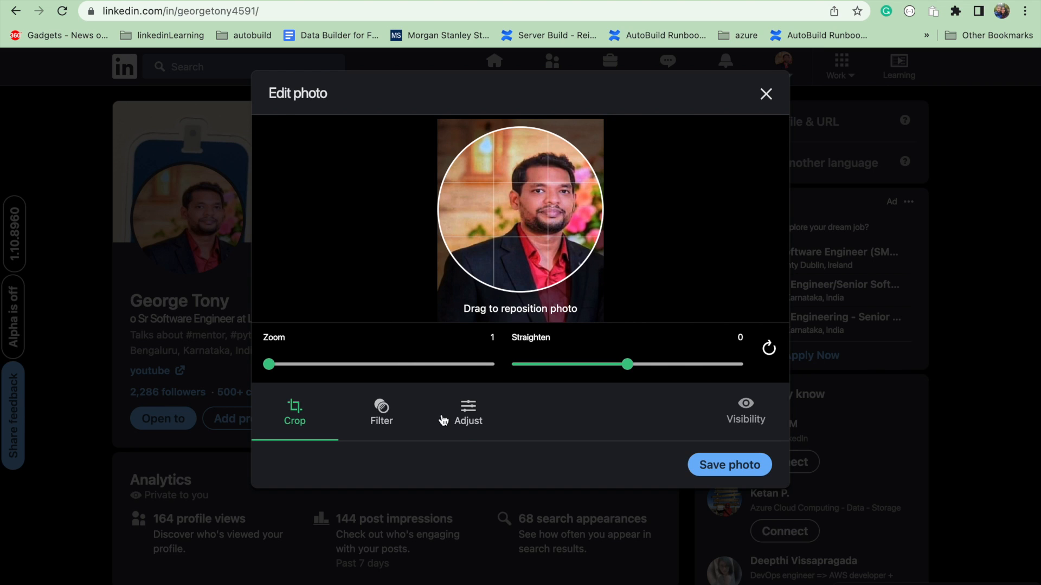
left_click(464, 421)
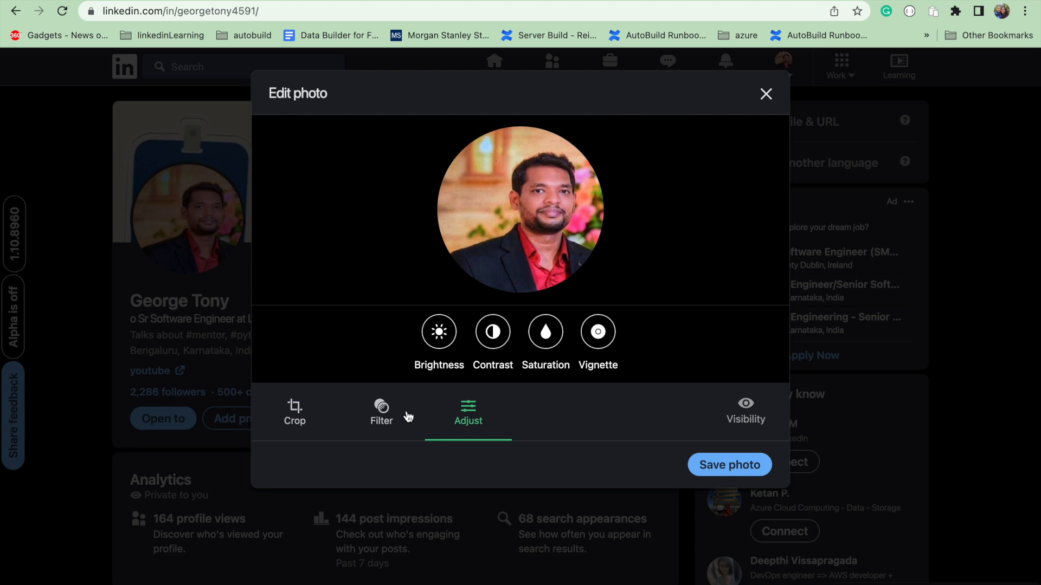
left_click(382, 411)
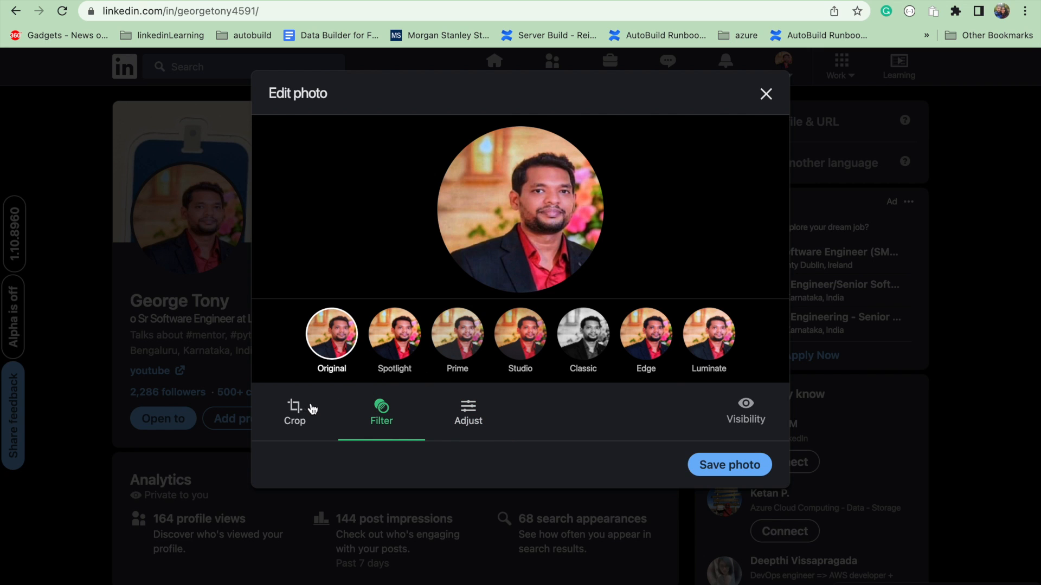
left_click(746, 411)
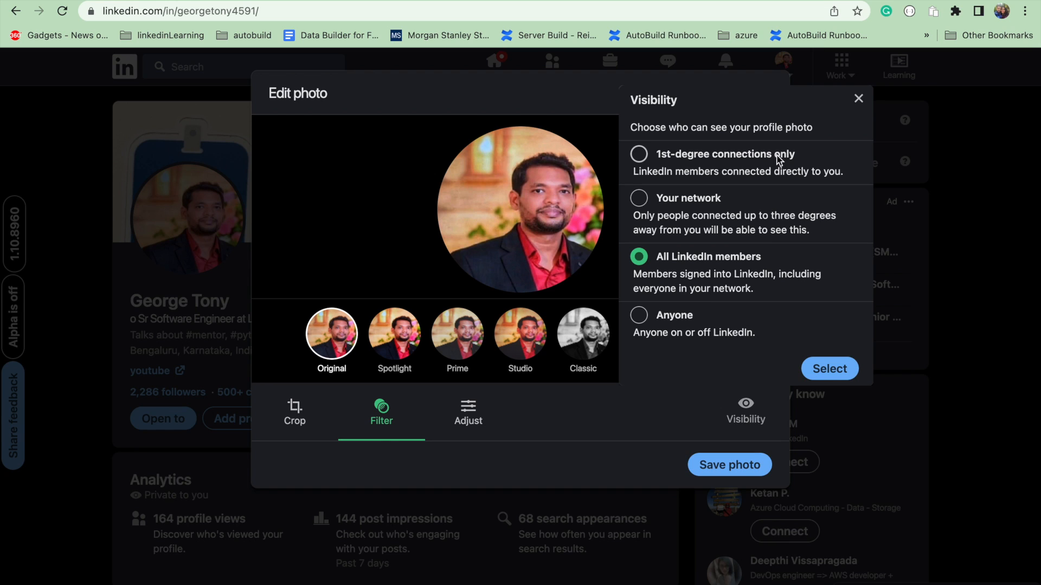
left_click(858, 99)
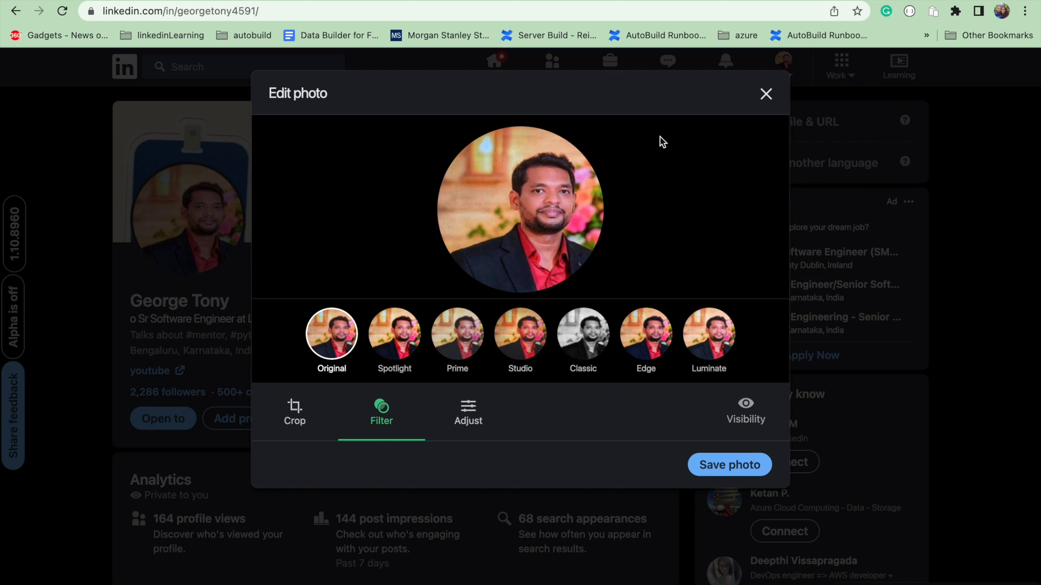
left_click(764, 97)
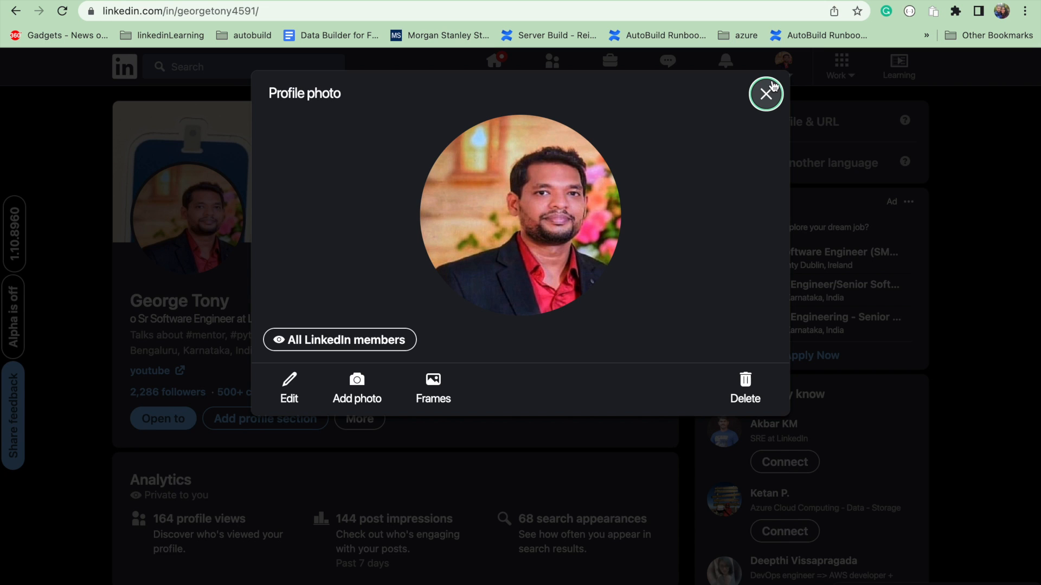
left_click(767, 88)
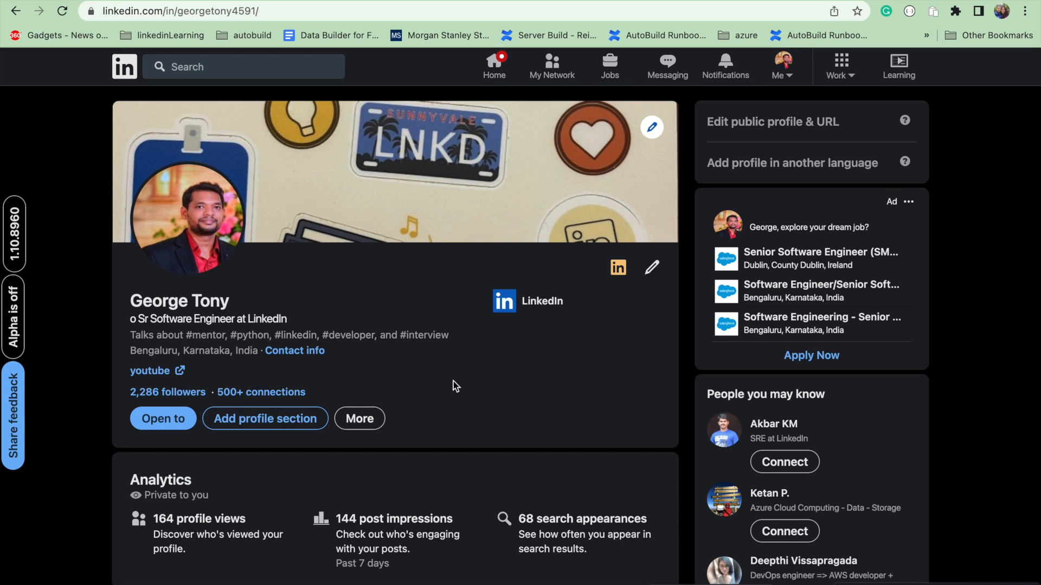
Step: Open the profile intro for editing and review the name, name pronunciation and headline fields
left_click(652, 266)
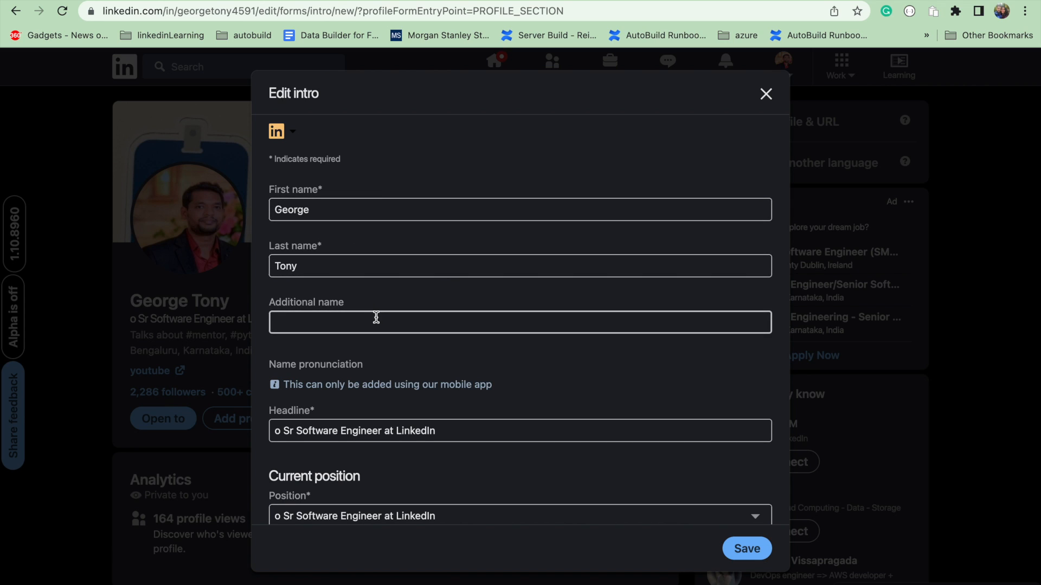
left_click(318, 210)
left_click(325, 261)
left_click(319, 321)
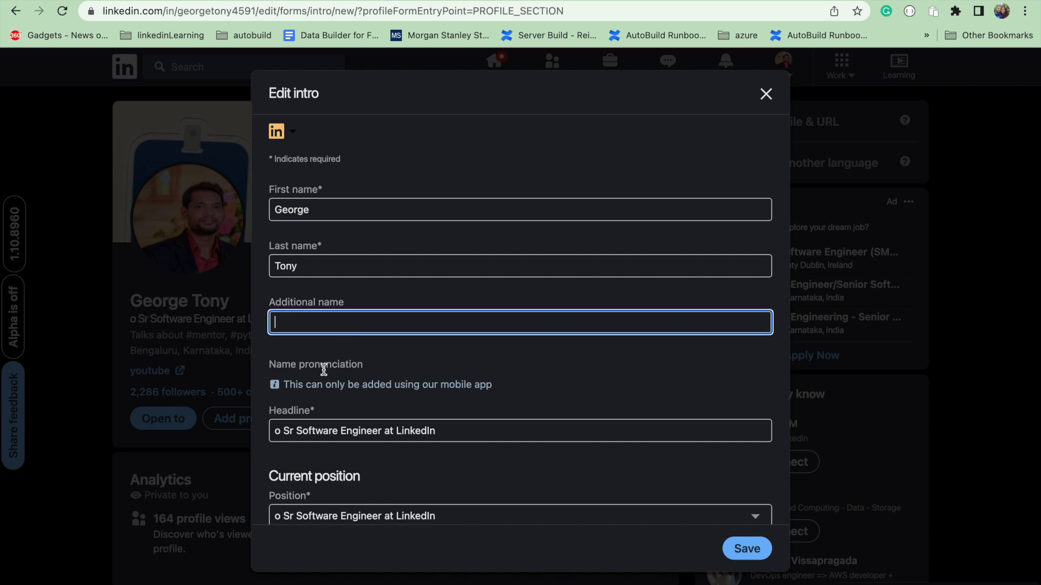
left_click(273, 362)
left_click_drag(274, 362, 390, 374)
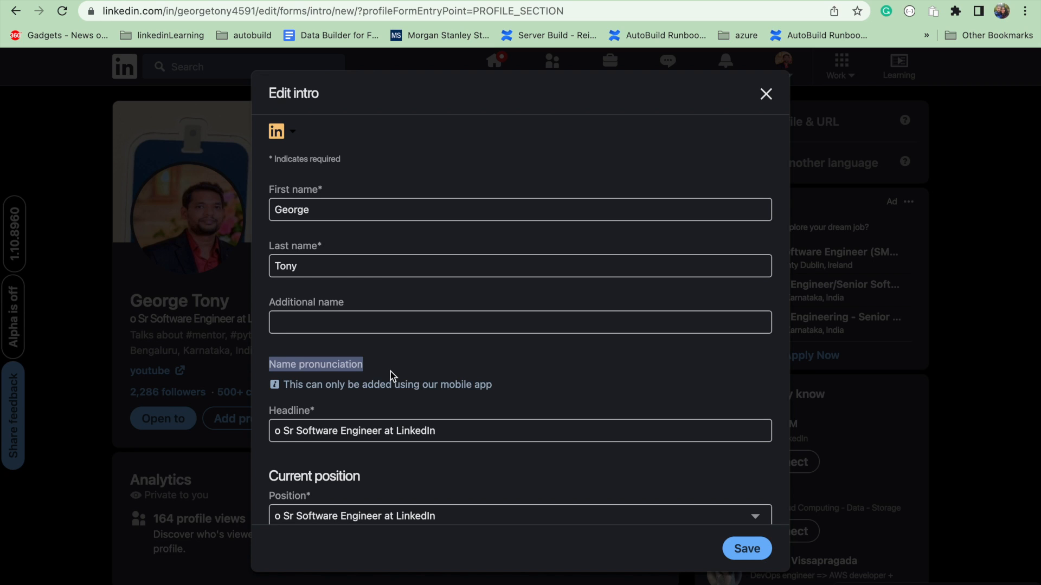
scroll(390, 372, "down", 3)
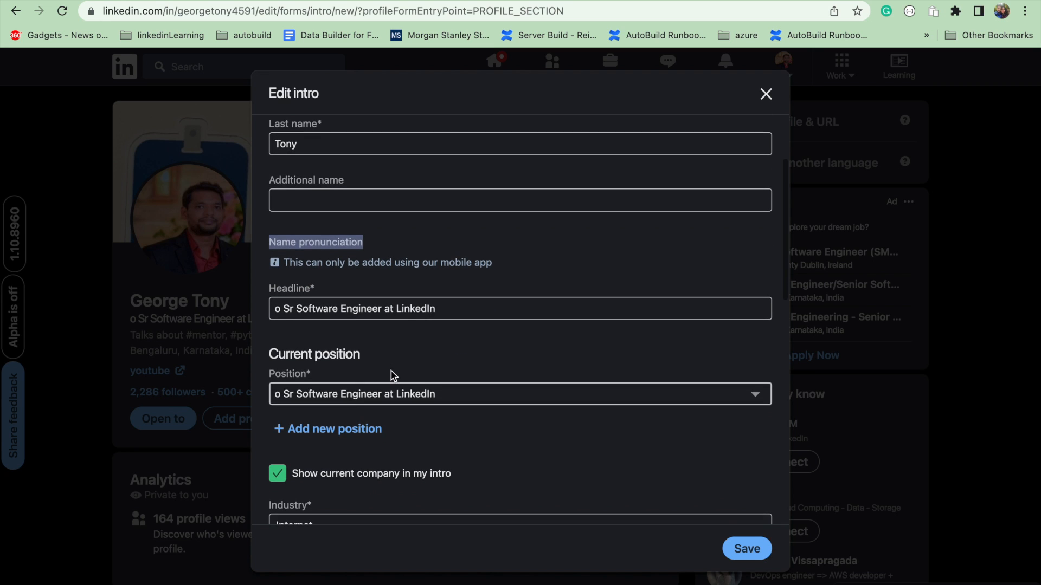
left_click(446, 310)
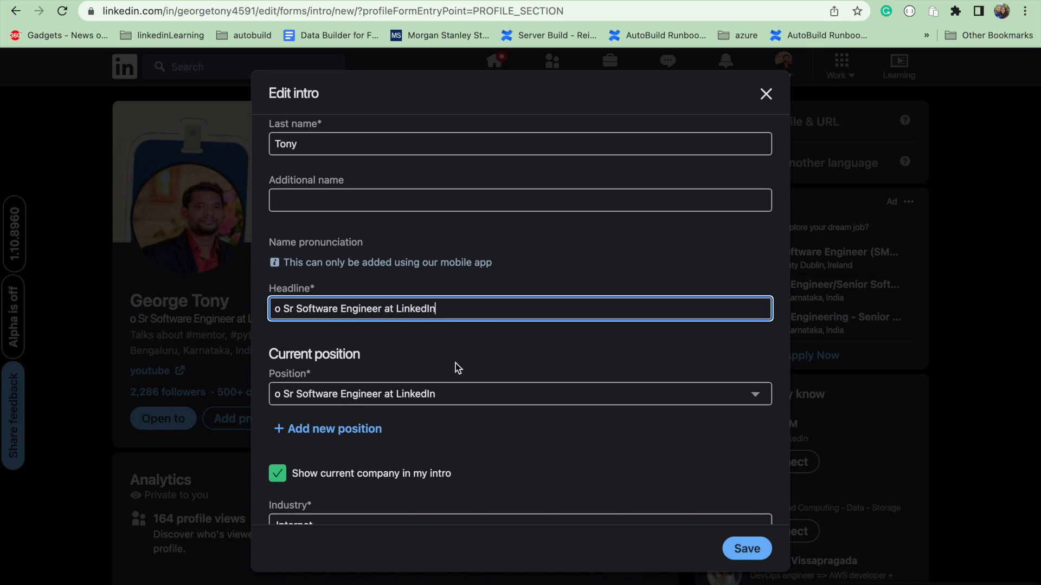
Step: Open the form for adding a new position from the intro, review its fields and close it without saving
left_click(350, 428)
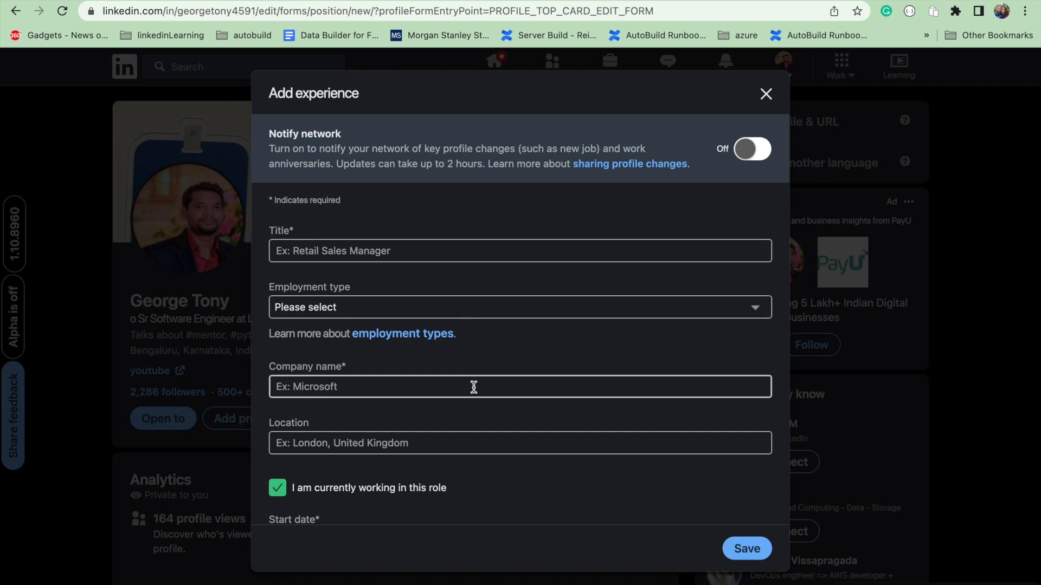
scroll(474, 386, "down", 2)
scroll(473, 387, "down", 3)
scroll(473, 387, "up", 2)
scroll(473, 387, "up", 1)
scroll(473, 387, "up", 3)
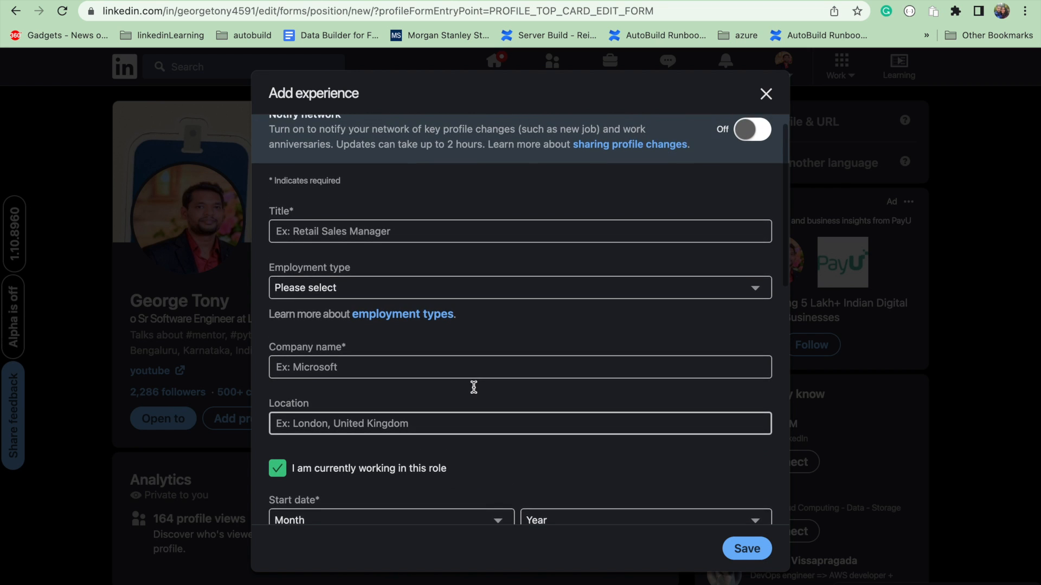
left_click(765, 95)
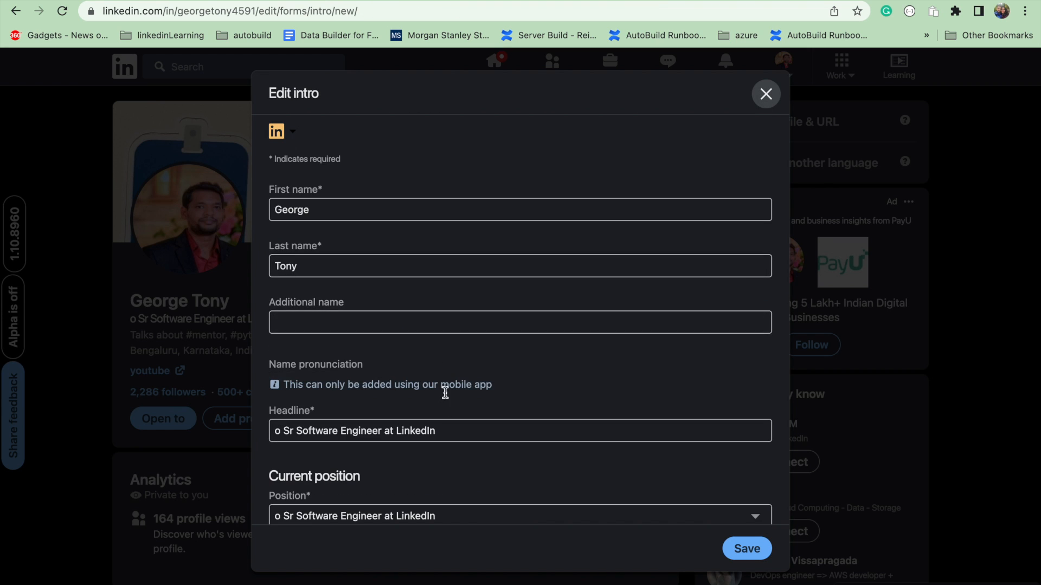
Step: Review the intro's industry, education, location, contact info and website fields, and save the intro
scroll(450, 408, "down", 5)
scroll(450, 408, "down", 2)
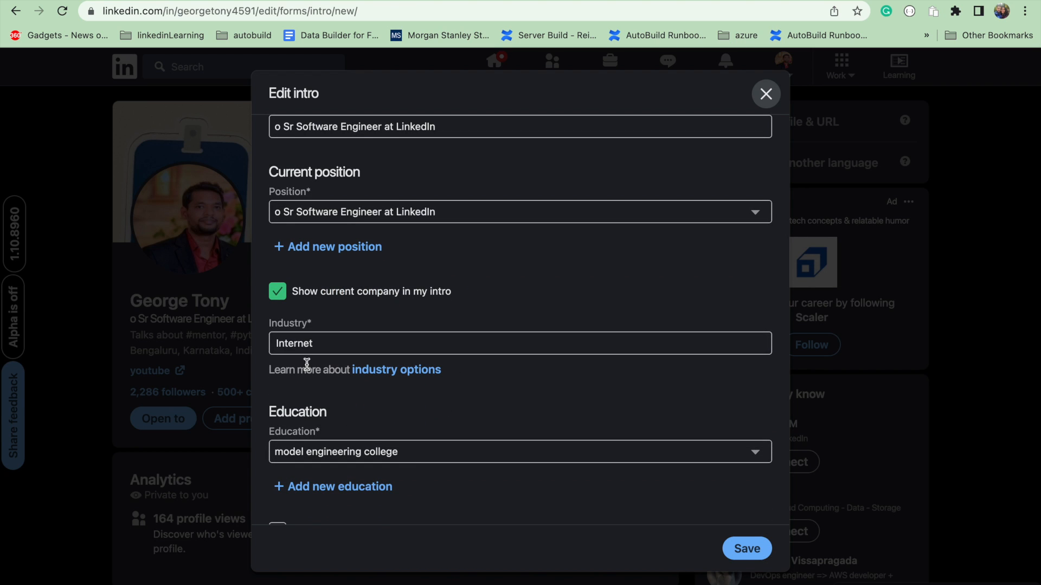
scroll(418, 427, "down", 3)
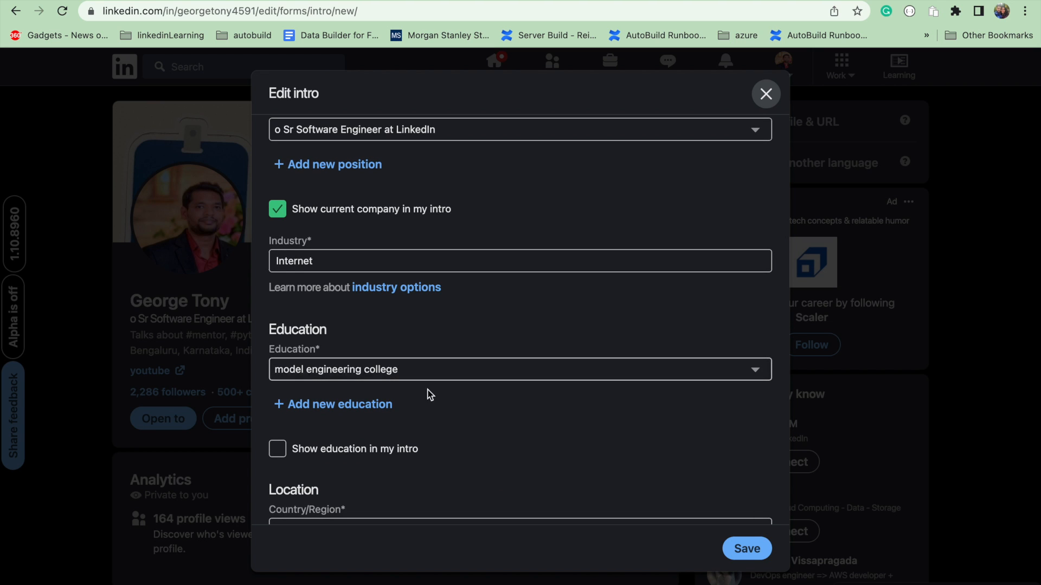
scroll(444, 421, "down", 2)
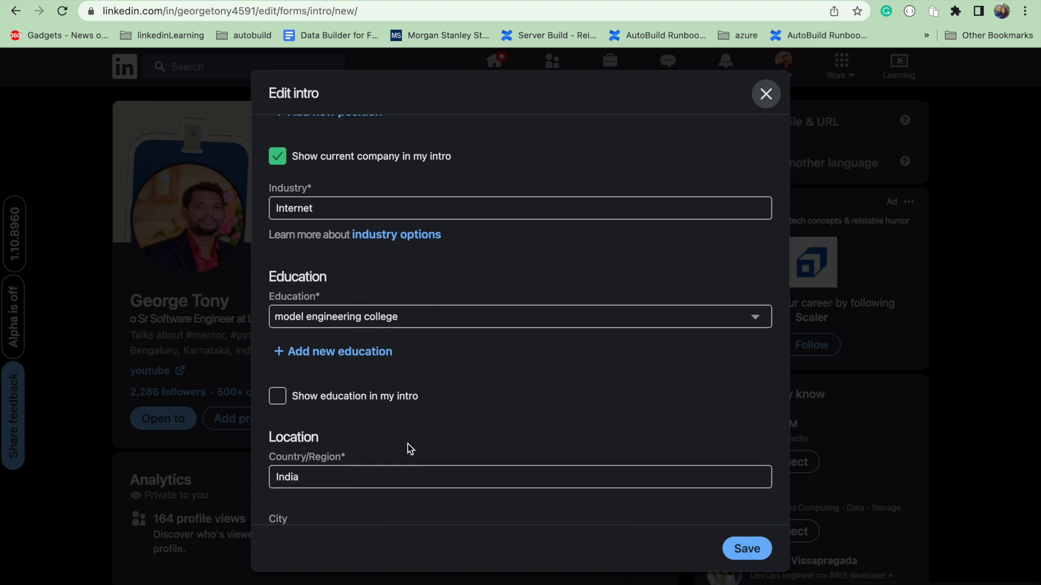
scroll(401, 449, "down", 7)
scroll(398, 447, "down", 5)
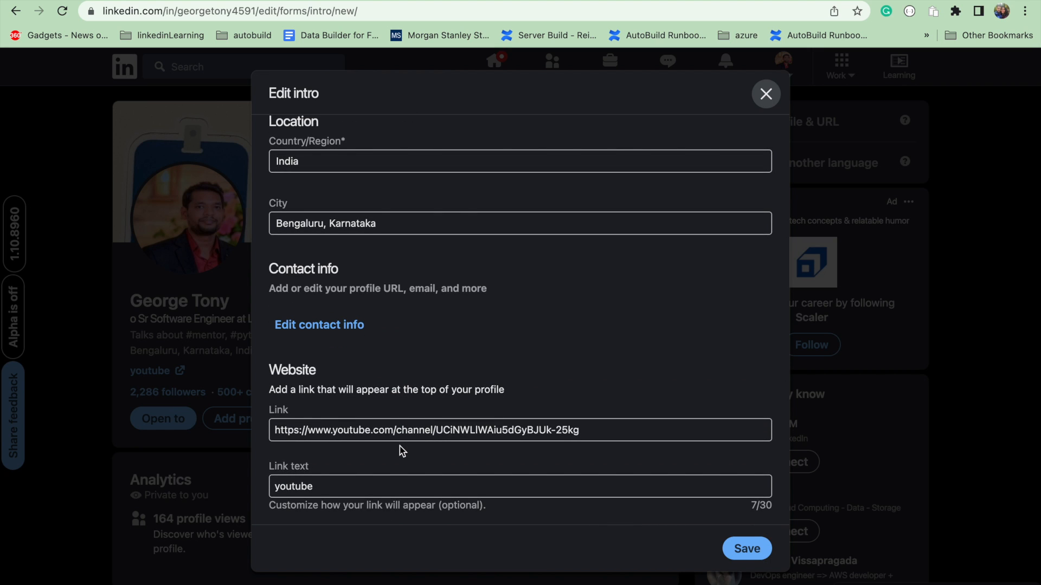
left_click_drag(282, 288, 492, 300)
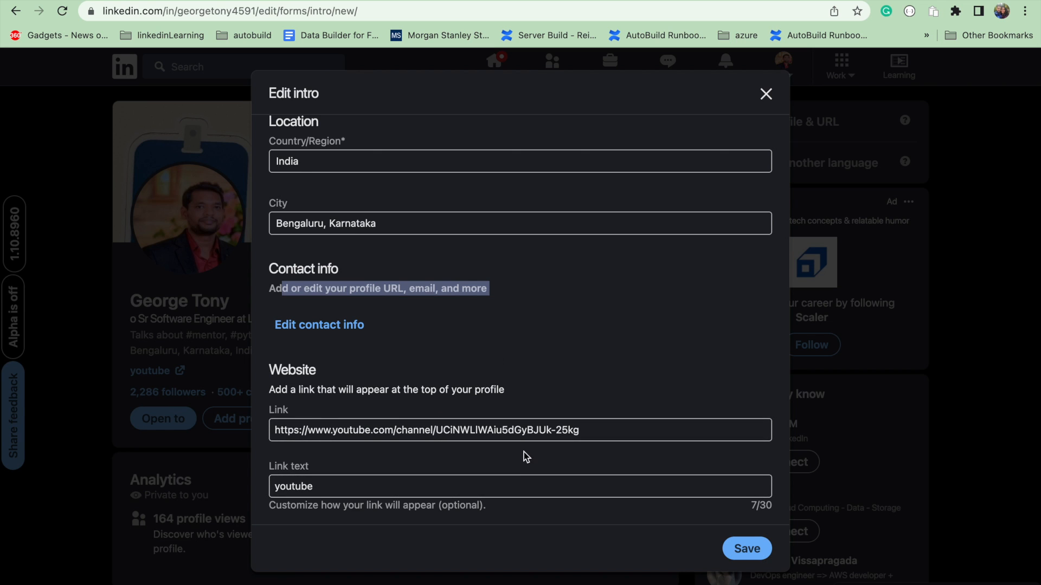
left_click(744, 548)
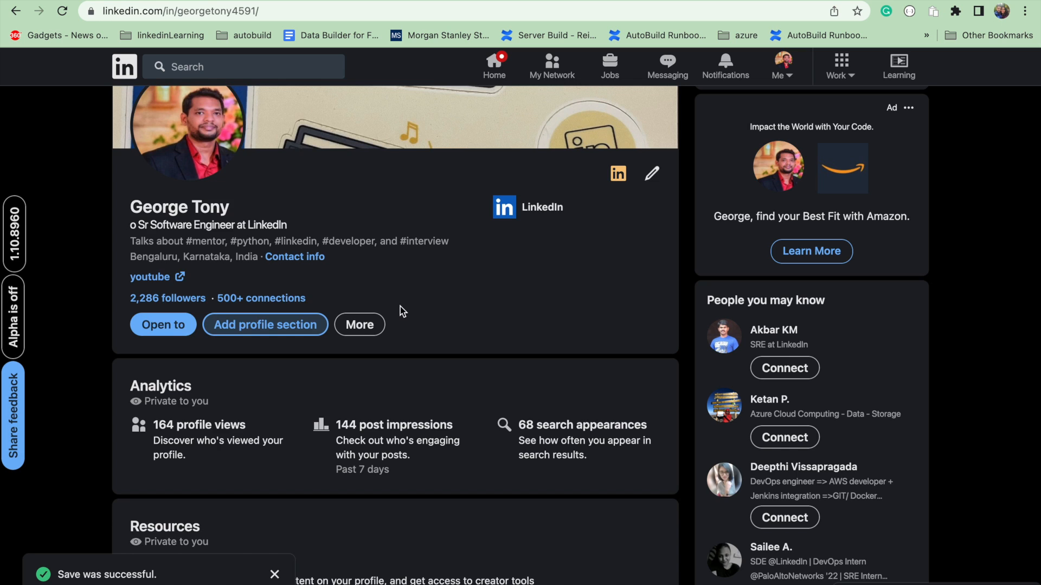
Step: Open the profile's About summary for editing, review its text and character limit, and save it
scroll(400, 307, "down", 4)
scroll(400, 307, "down", 3)
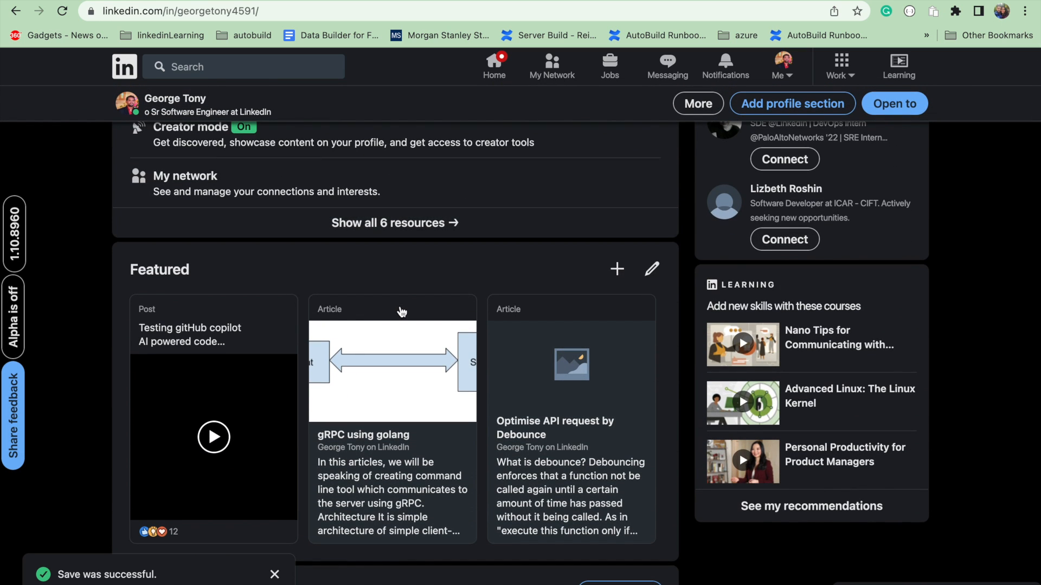
scroll(449, 289, "down", 7)
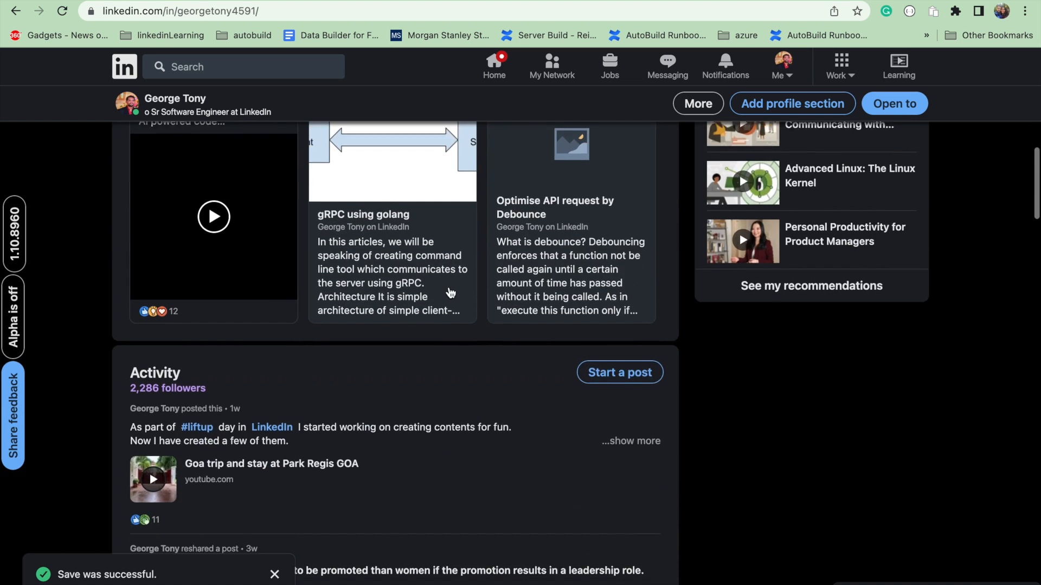
scroll(450, 292, "down", 3)
scroll(449, 287, "down", 1)
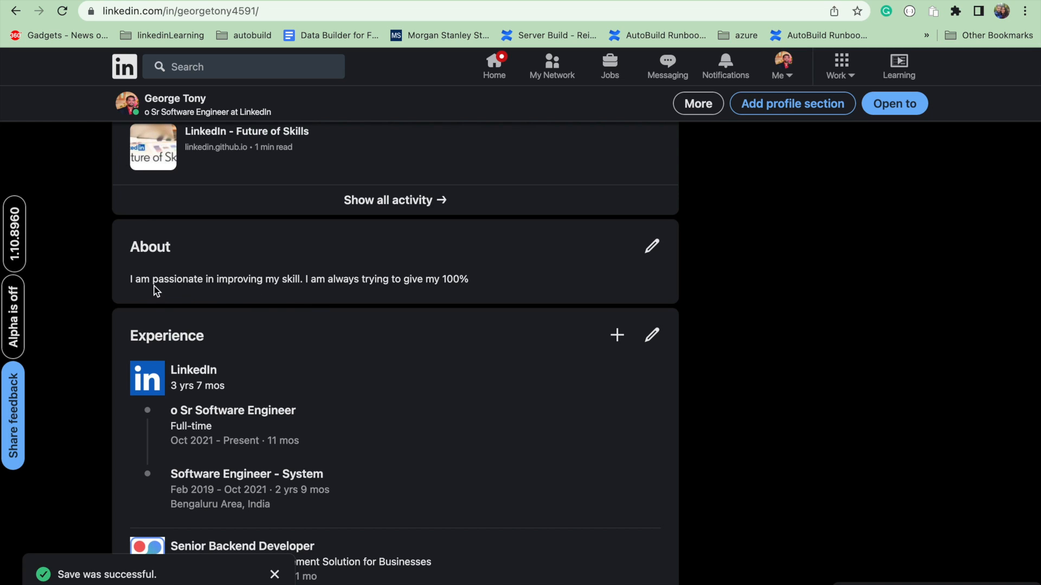
left_click_drag(129, 280, 423, 295)
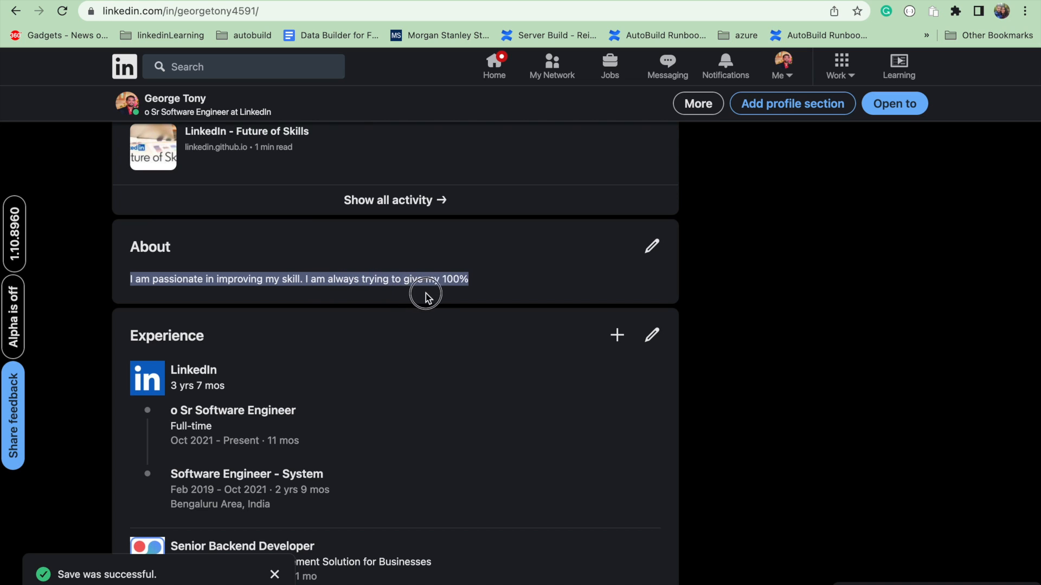
left_click(653, 245)
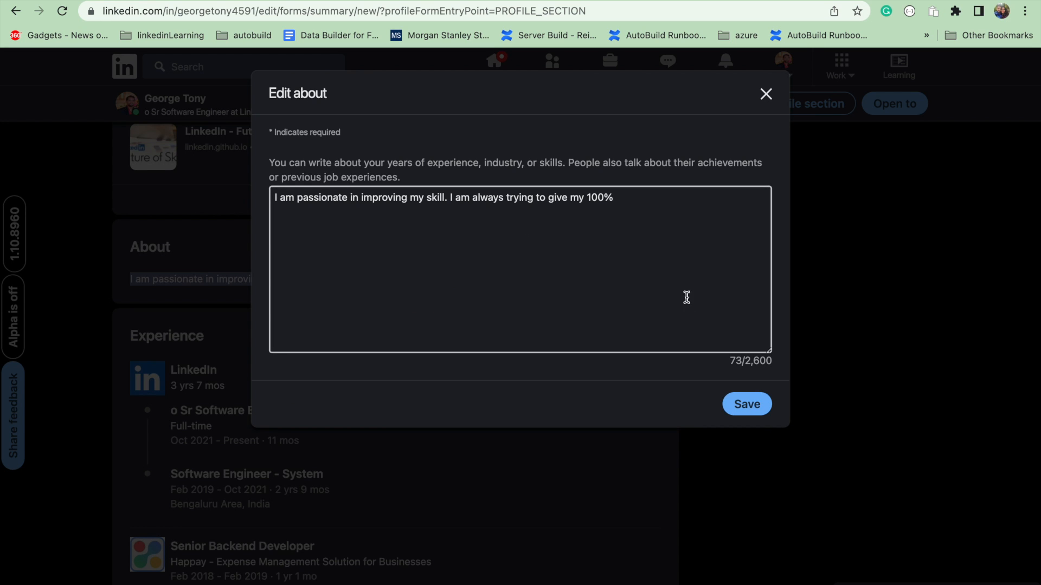
left_click(686, 232)
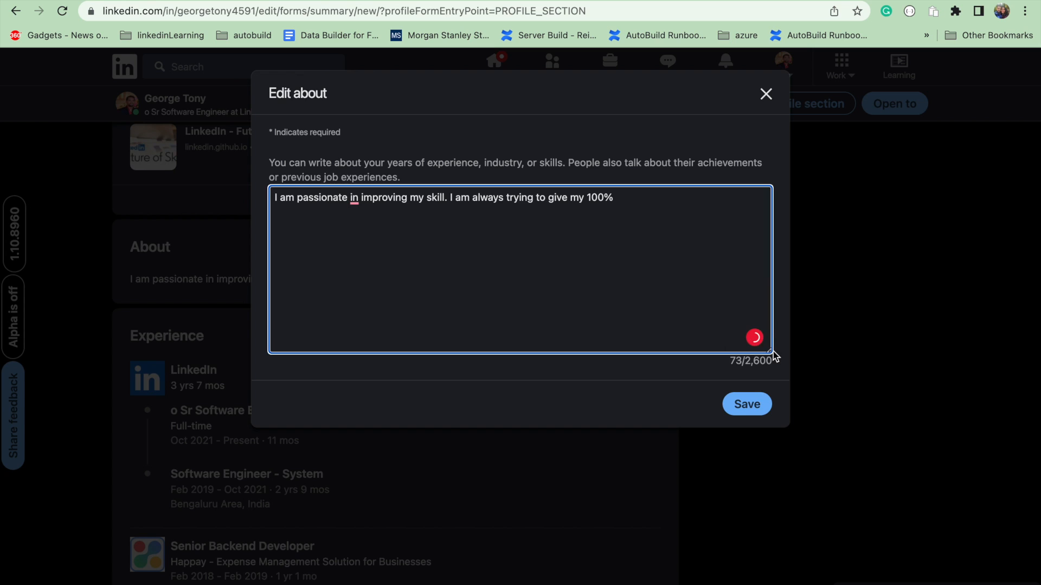
left_click_drag(768, 350, 767, 324)
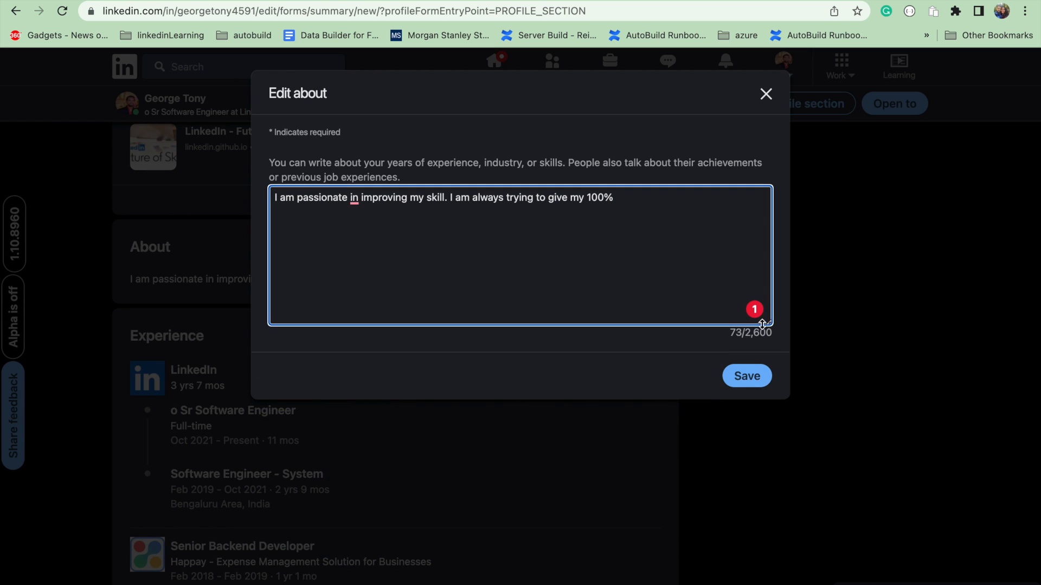
left_click(746, 335)
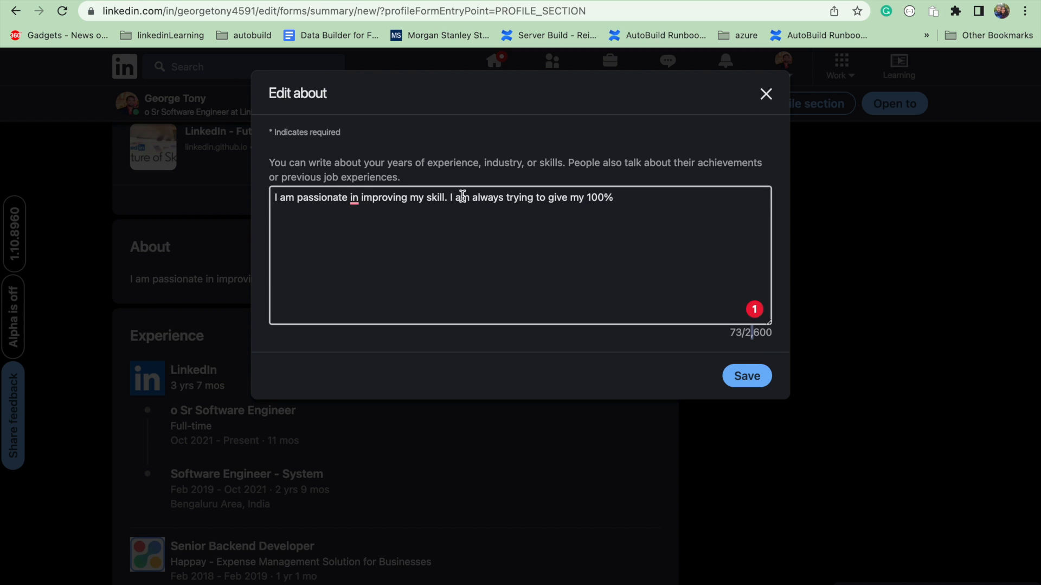
left_click(744, 376)
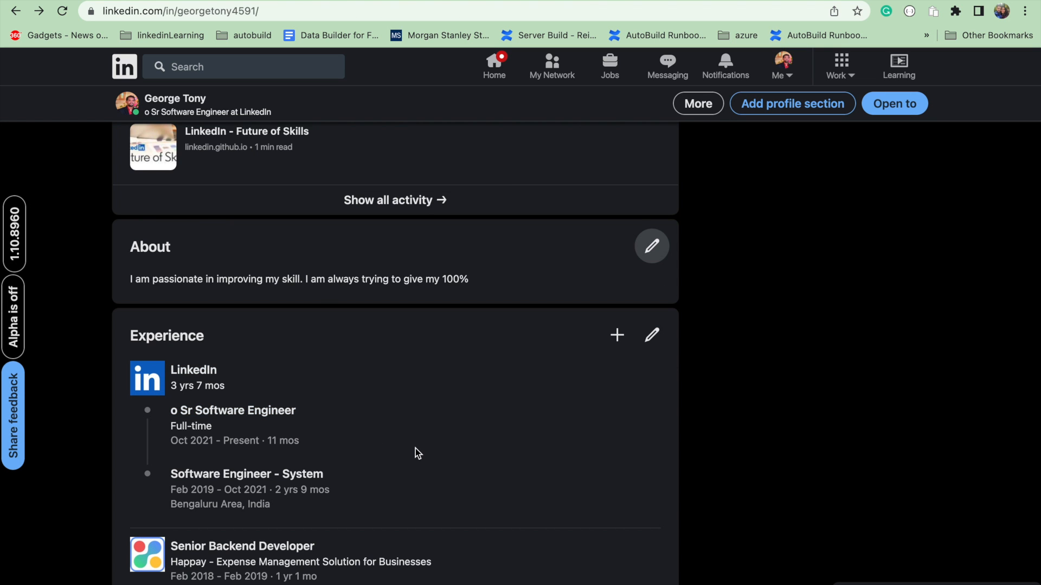
Step: Examine the profile's web address, highlighting the custom part that identifies the profile owner
scroll(414, 453, "down", 4)
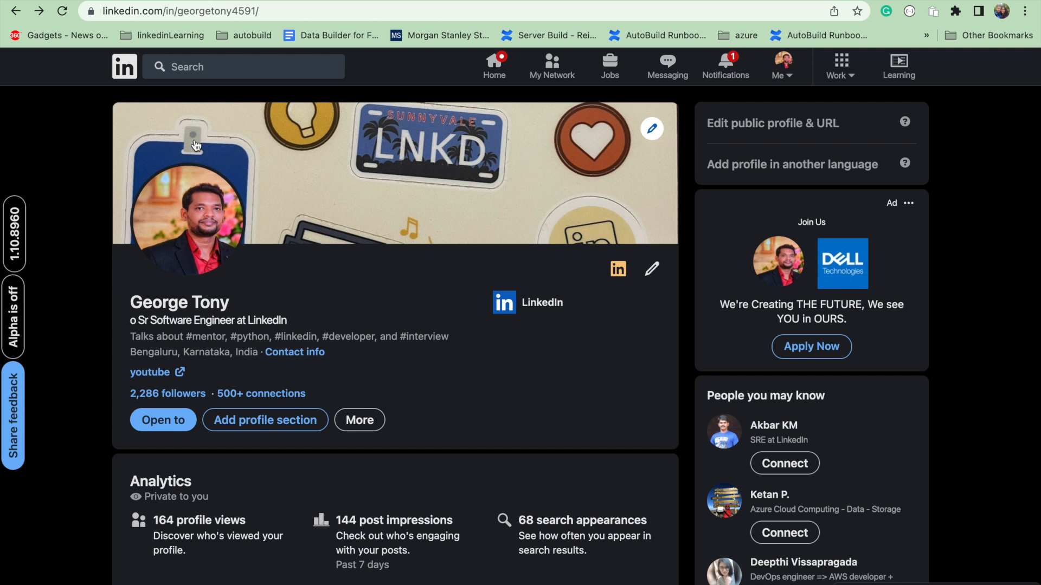
left_click_drag(104, 11, 281, 17)
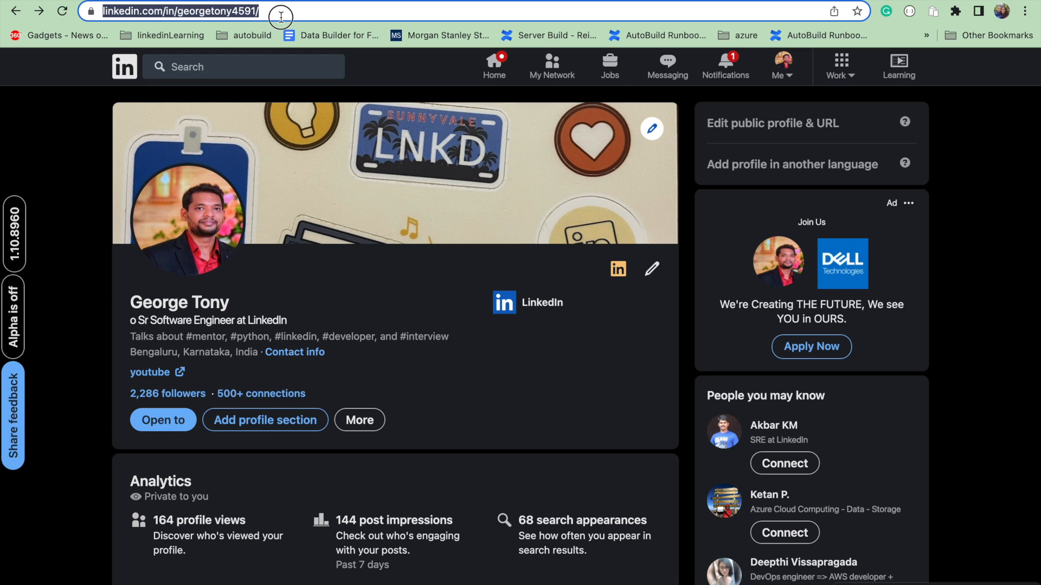
double_click(223, 15)
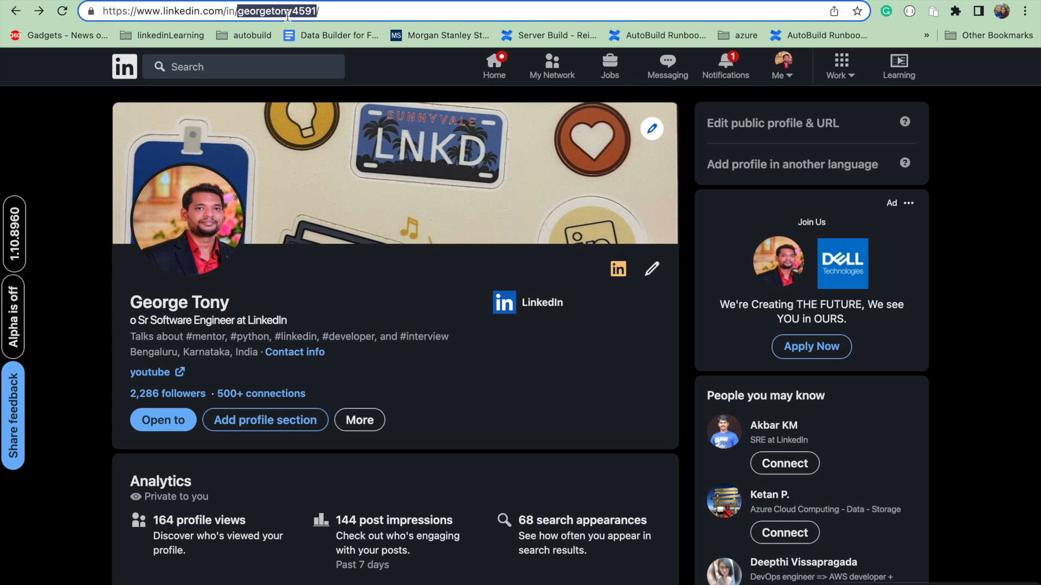
left_click(607, 407)
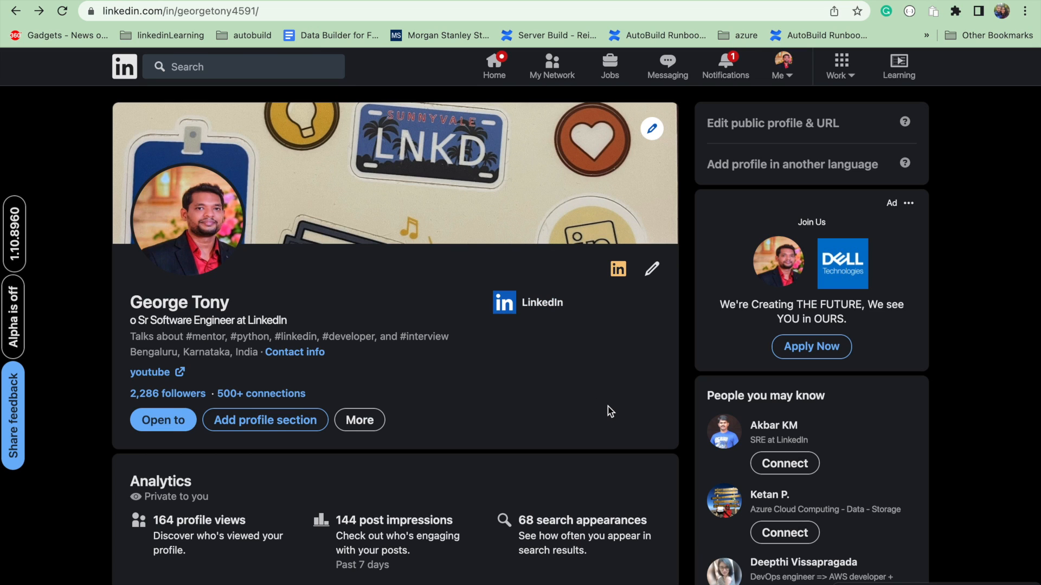
Step: Open the public profile settings and the custom URL for editing, and review its length and character rules
left_click(790, 131)
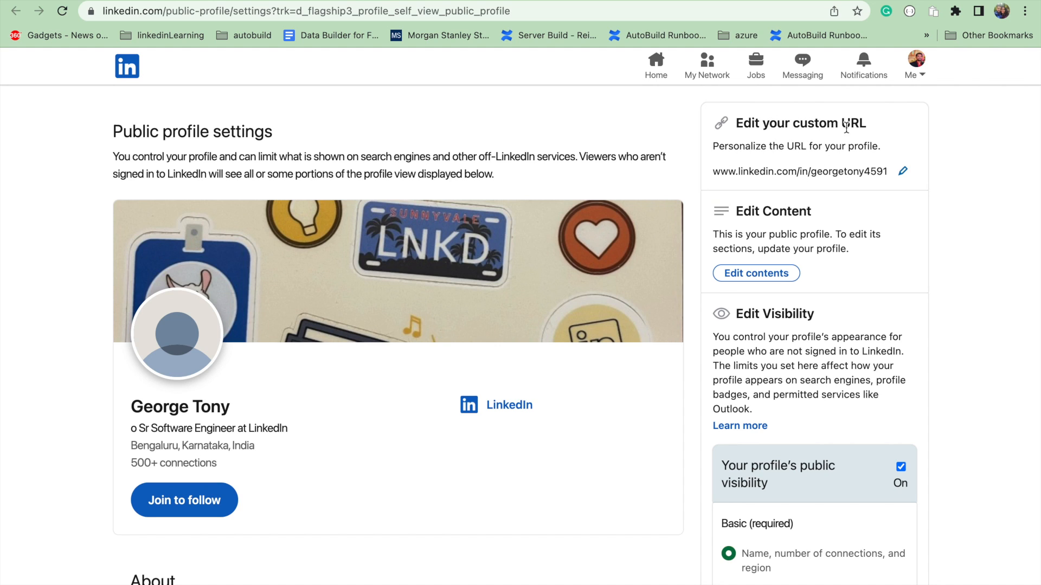
left_click(897, 173)
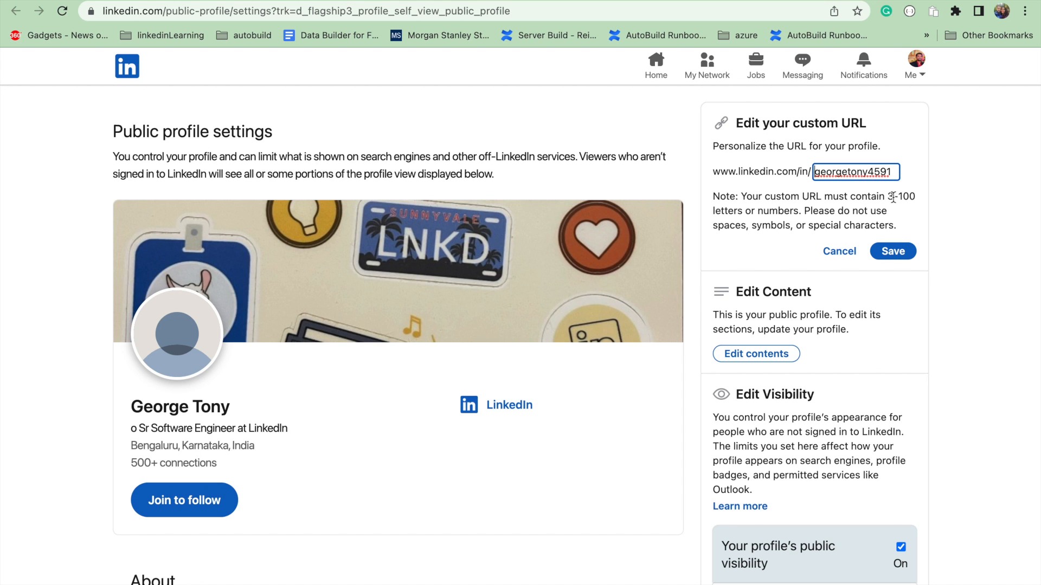
left_click(894, 251)
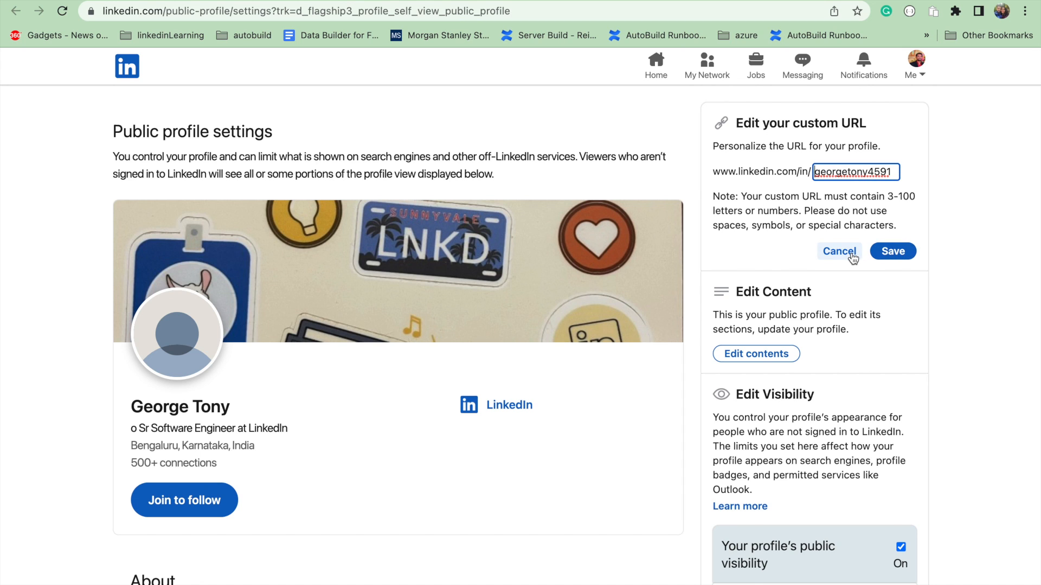
Step: Start adding a new position in the Experience section and set its title to Senior System Administrator
scroll(379, 260, "down", 3)
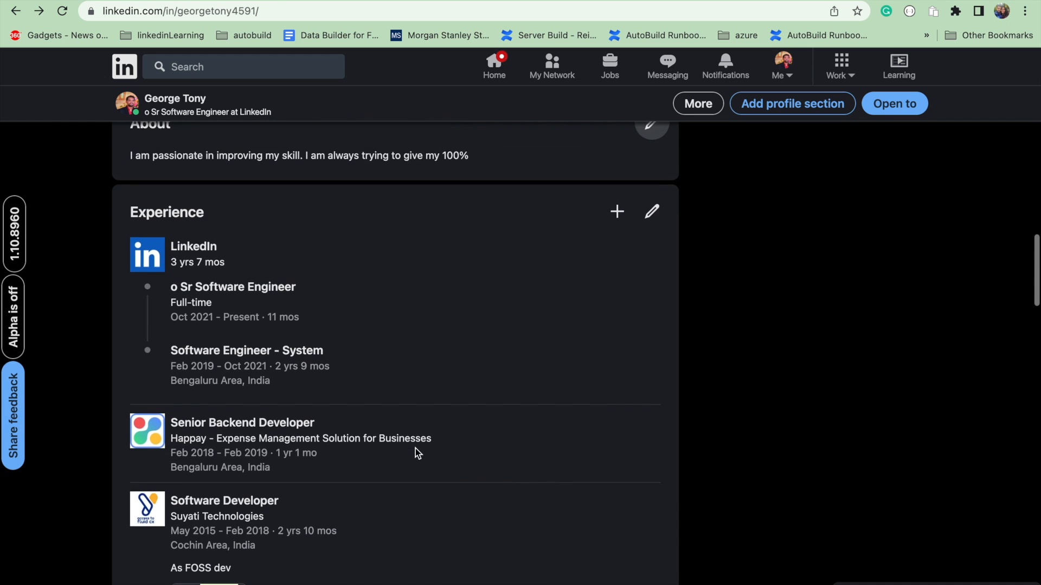
scroll(415, 448, "down", 2)
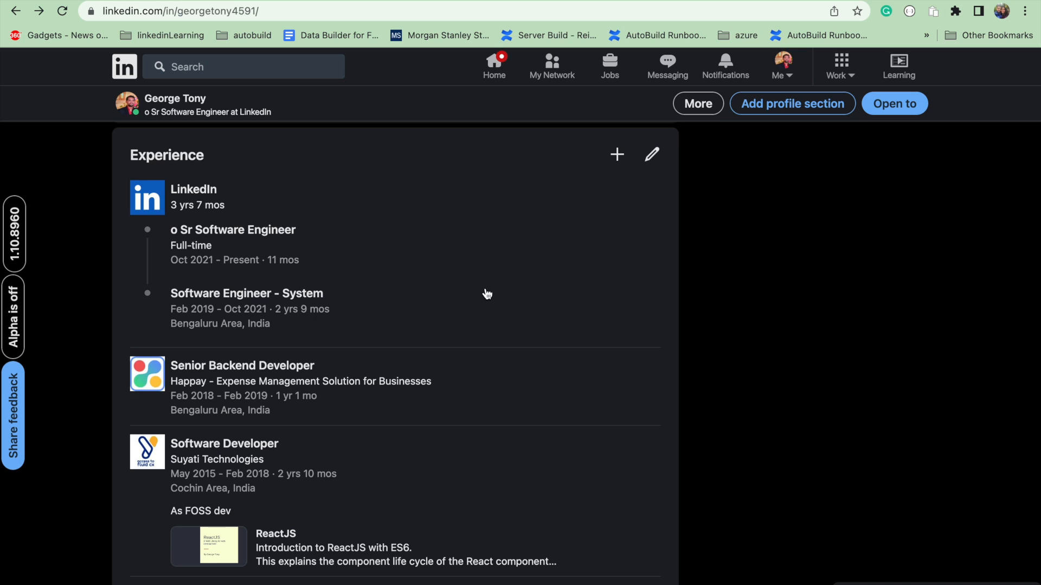
left_click(620, 157)
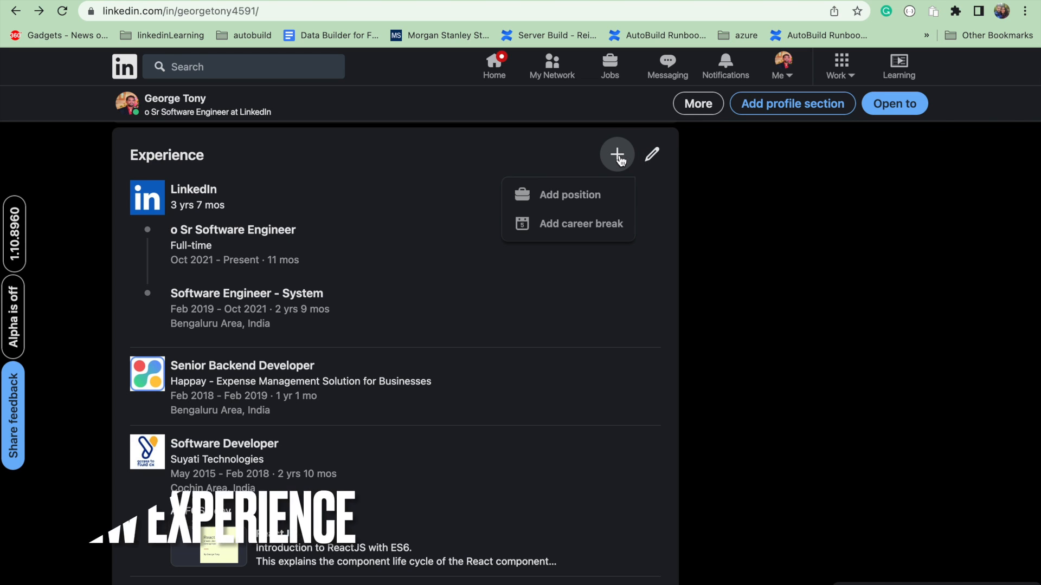
left_click(585, 205)
left_click(408, 249)
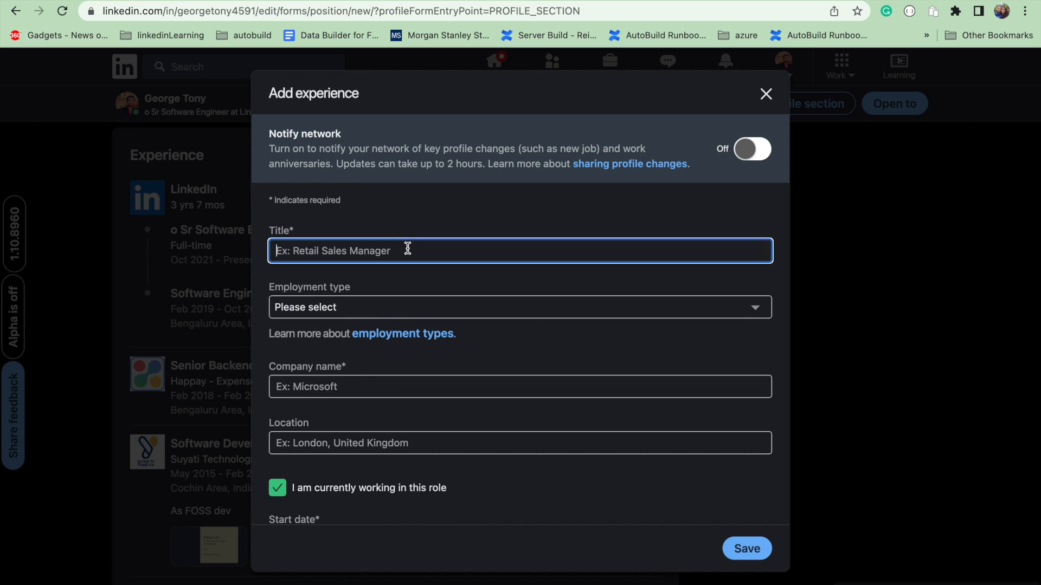
type("Sr ")
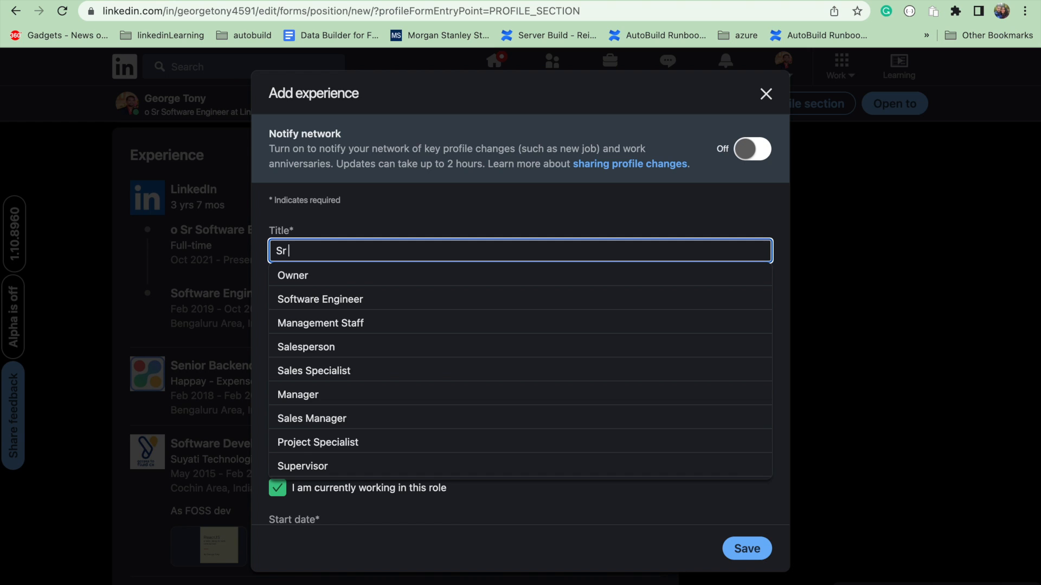
type("Senior")
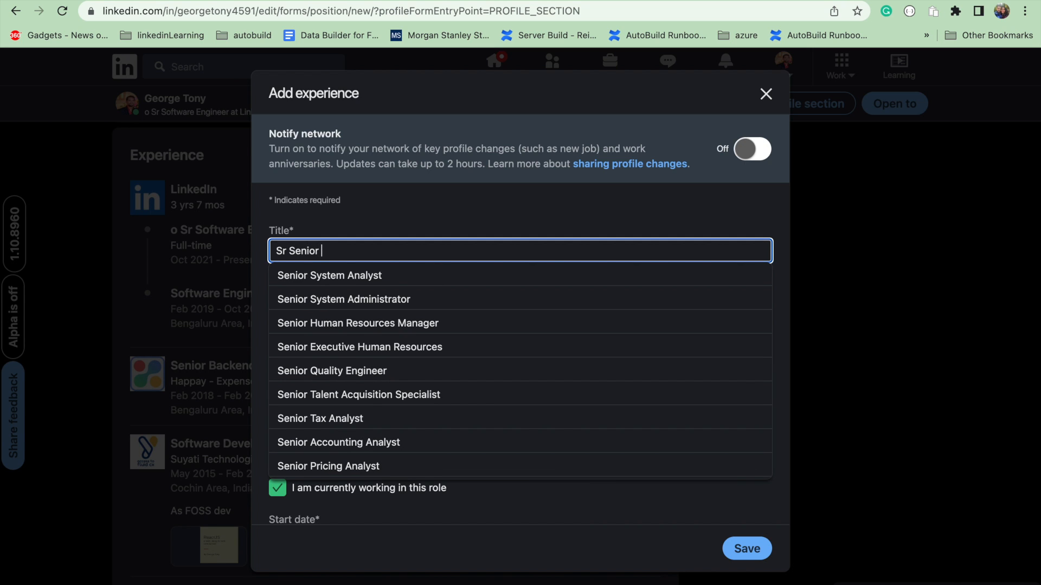
left_click(390, 302)
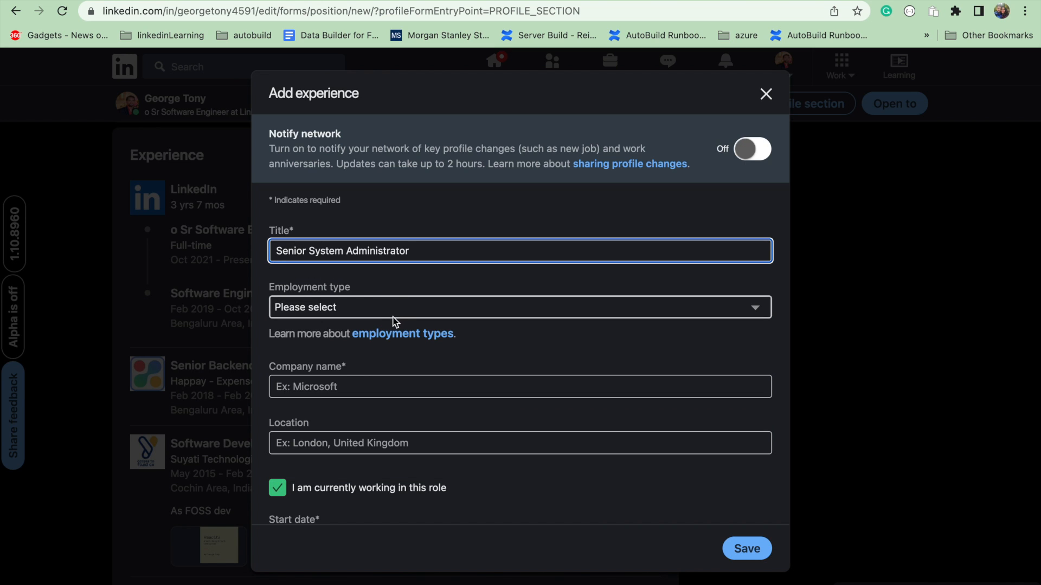
Step: Set the new position's employment type to Full-time
left_click(392, 311)
left_click(387, 329)
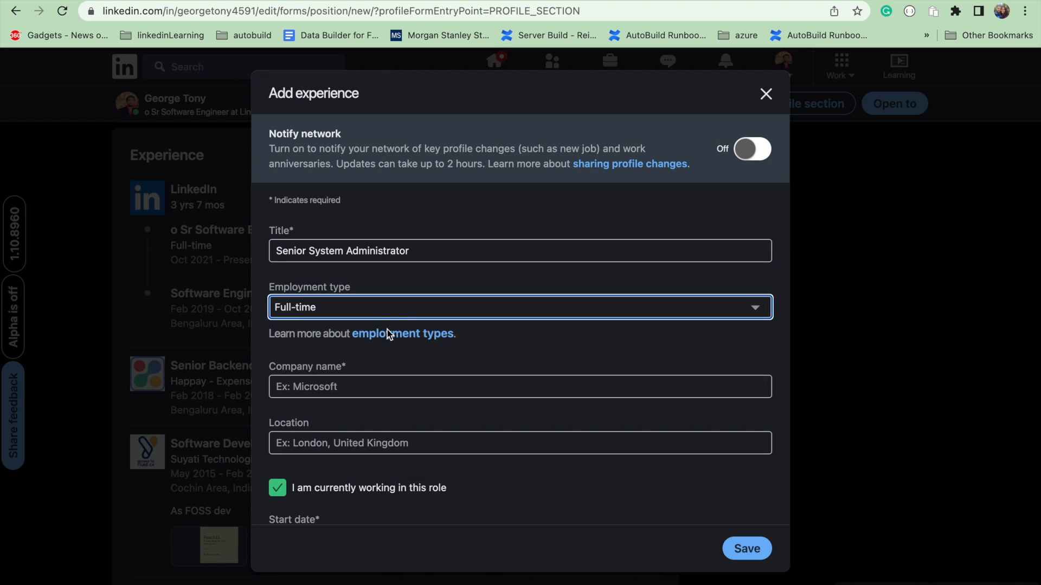
left_click(394, 308)
left_click(399, 310)
Step: Set the new position's company name to Microsoft, choosing the suggested company
left_click(416, 386)
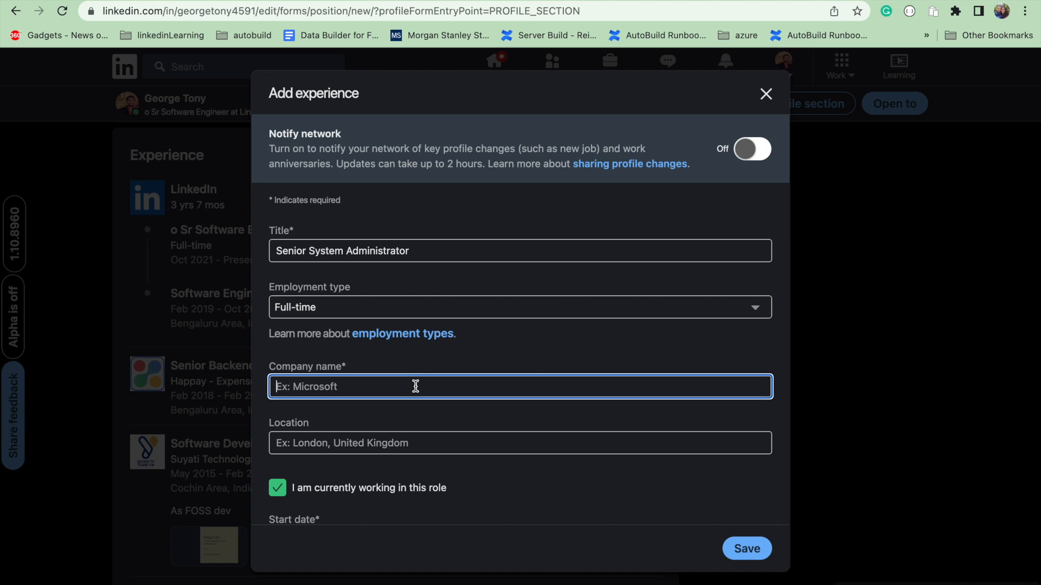
type("asdsa")
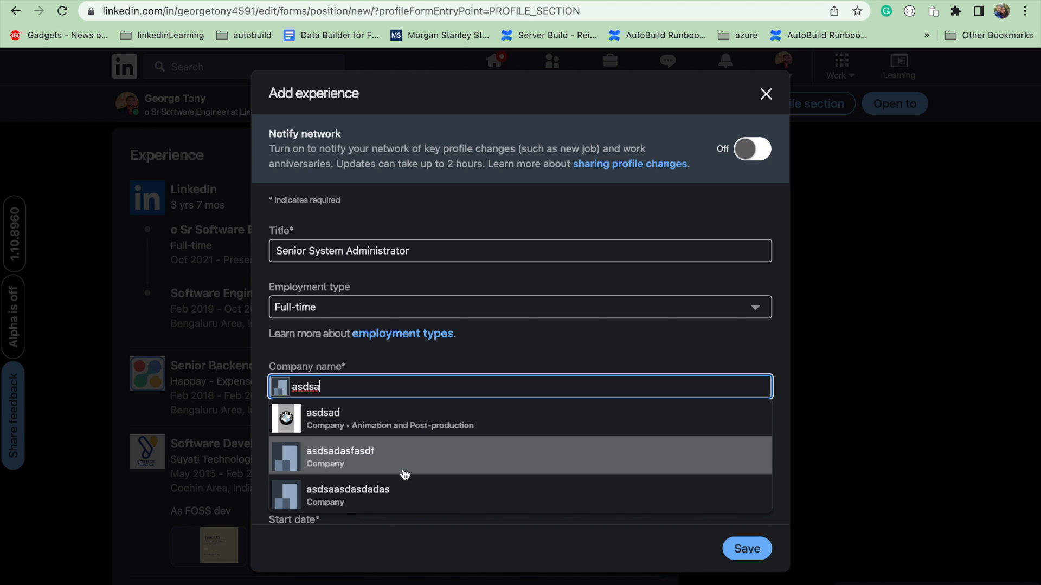
key("BackSpace")
key("BackSpace")
key("BackSpace")
key("BackSpace")
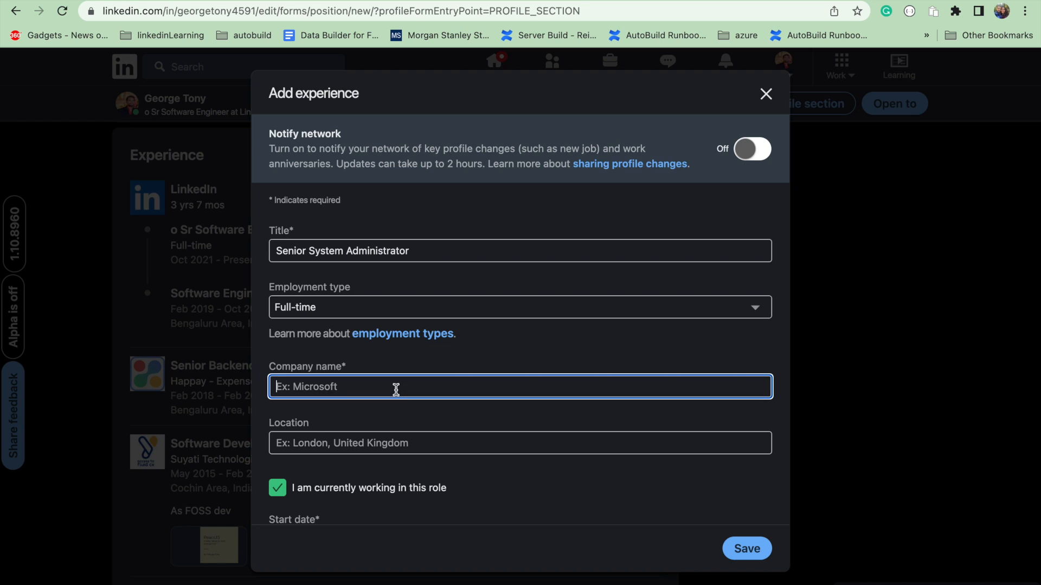
left_click(379, 438)
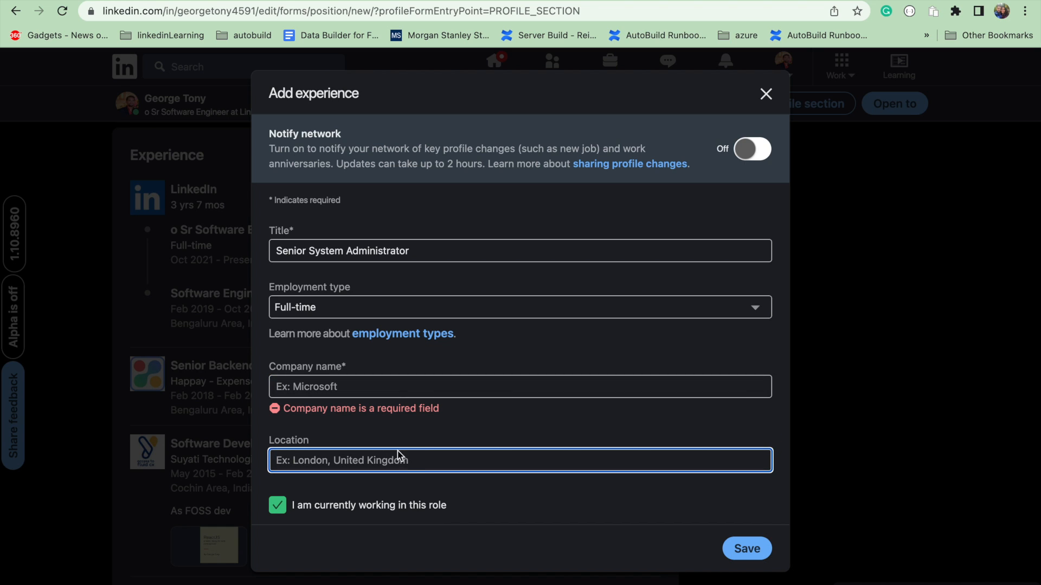
left_click(380, 390)
type("micro")
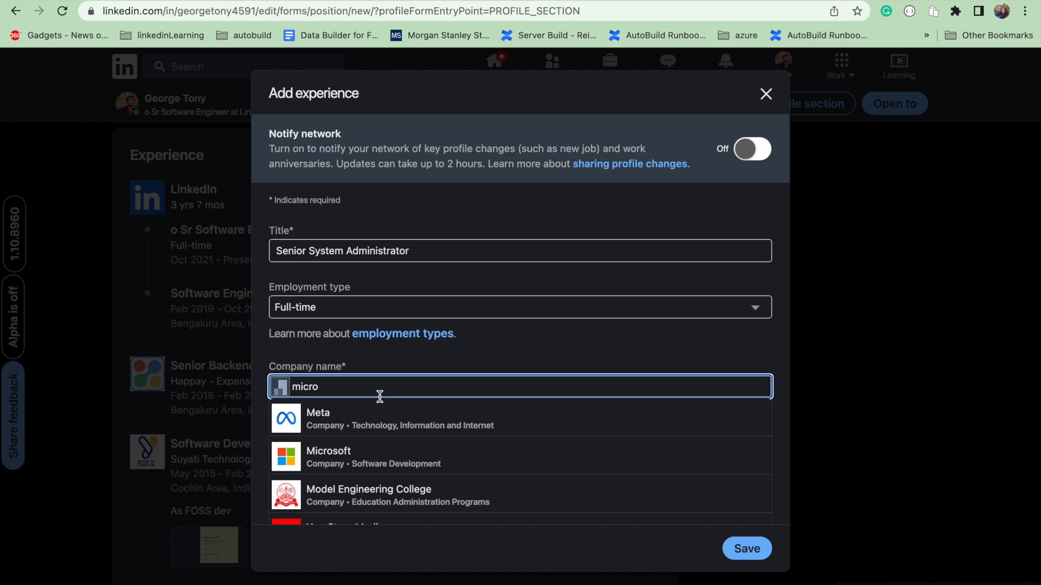
left_click(384, 421)
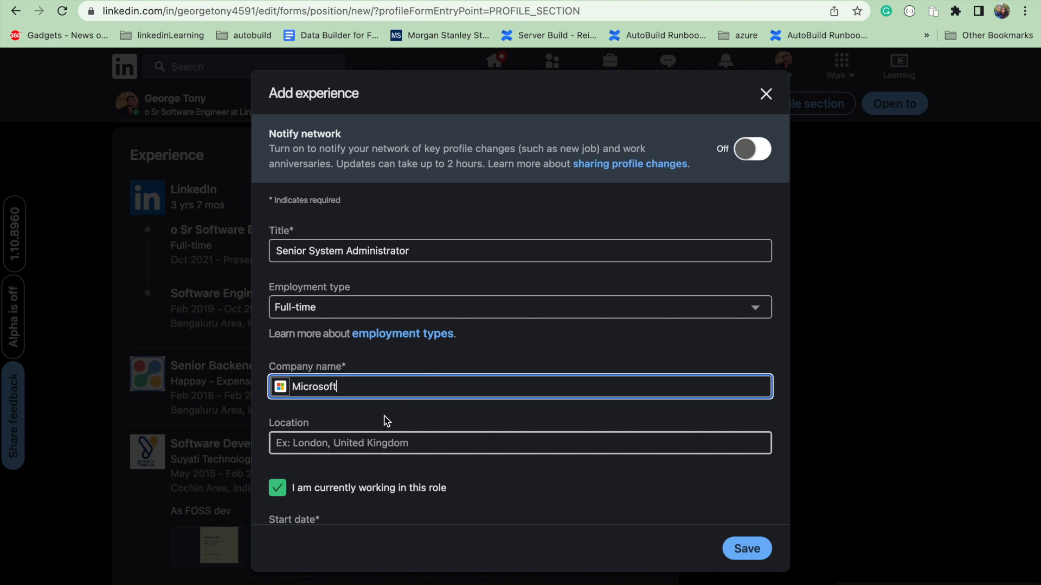
Step: Review the new position's location, dates, industry, description, headline, skills and media fields, and discard the position
left_click(423, 443)
scroll(422, 442, "down", 3)
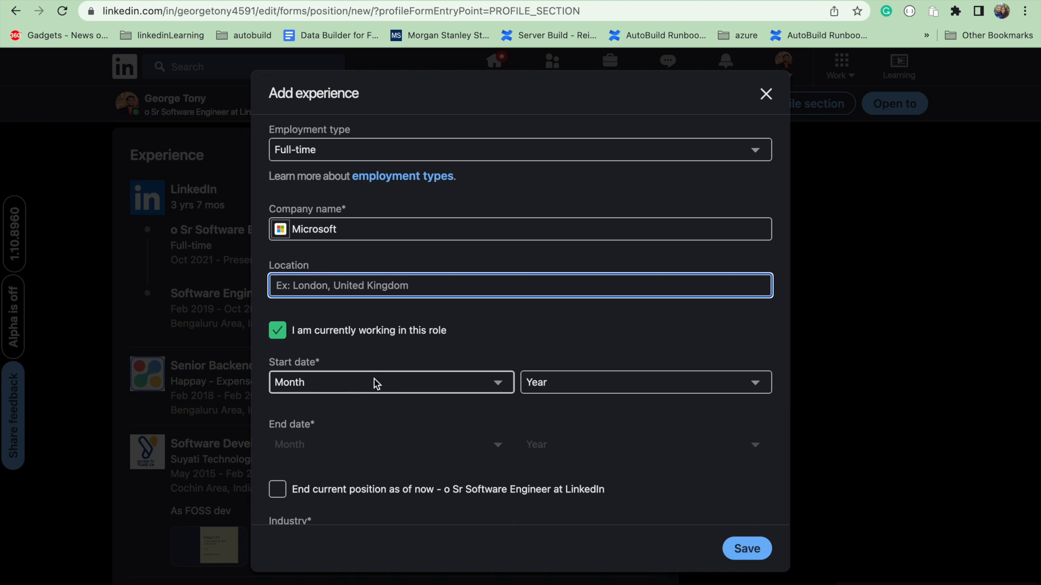
left_click(364, 382)
left_click(581, 438)
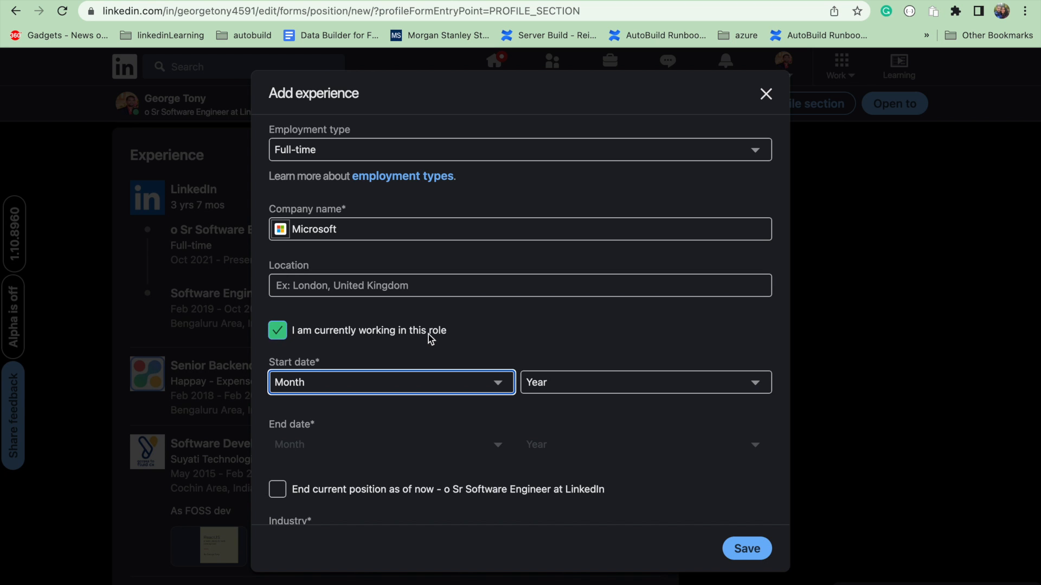
scroll(436, 441, "down", 5)
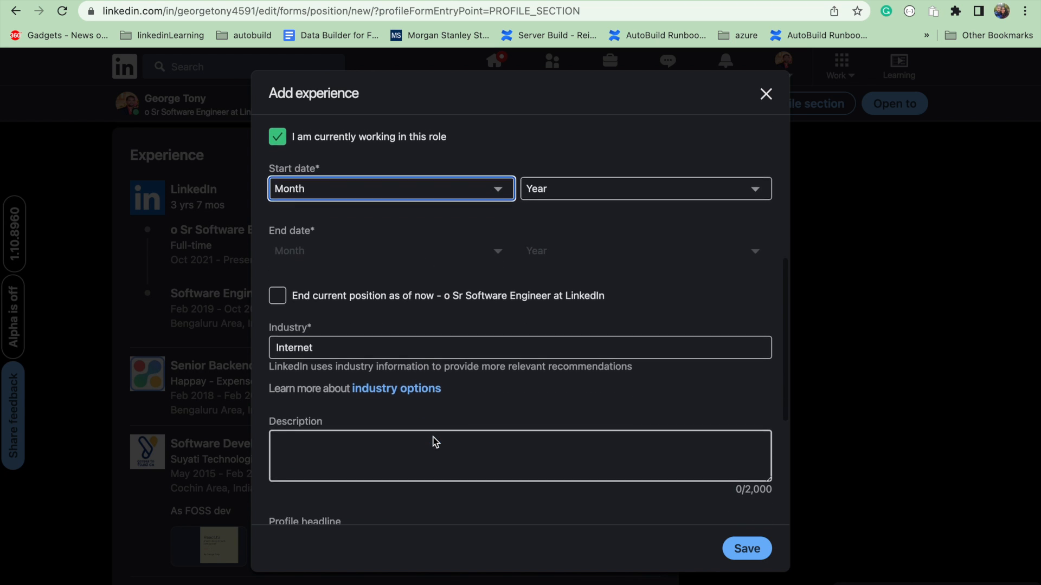
scroll(372, 327, "down", 2)
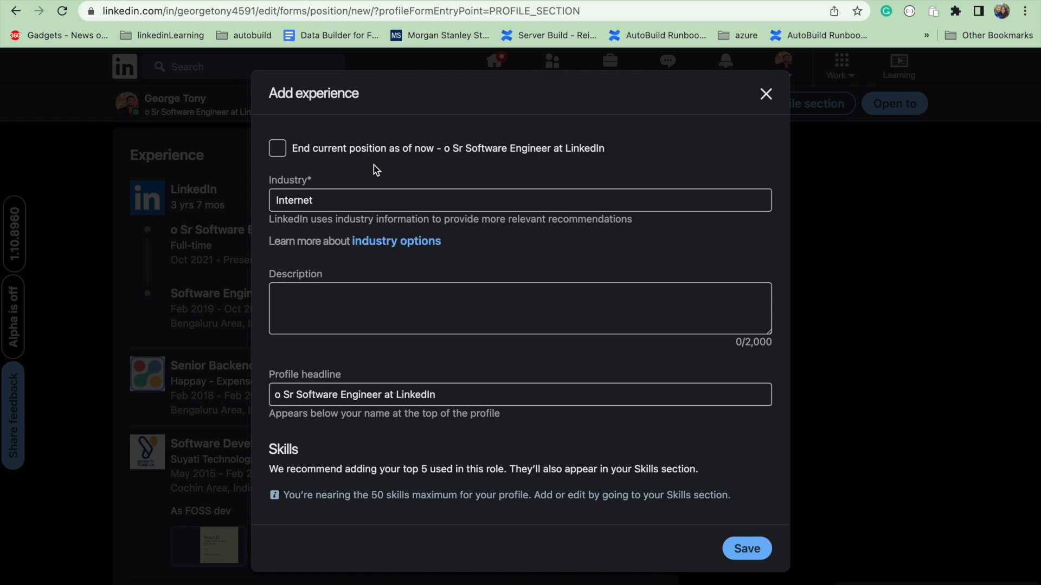
scroll(445, 378, "down", 2)
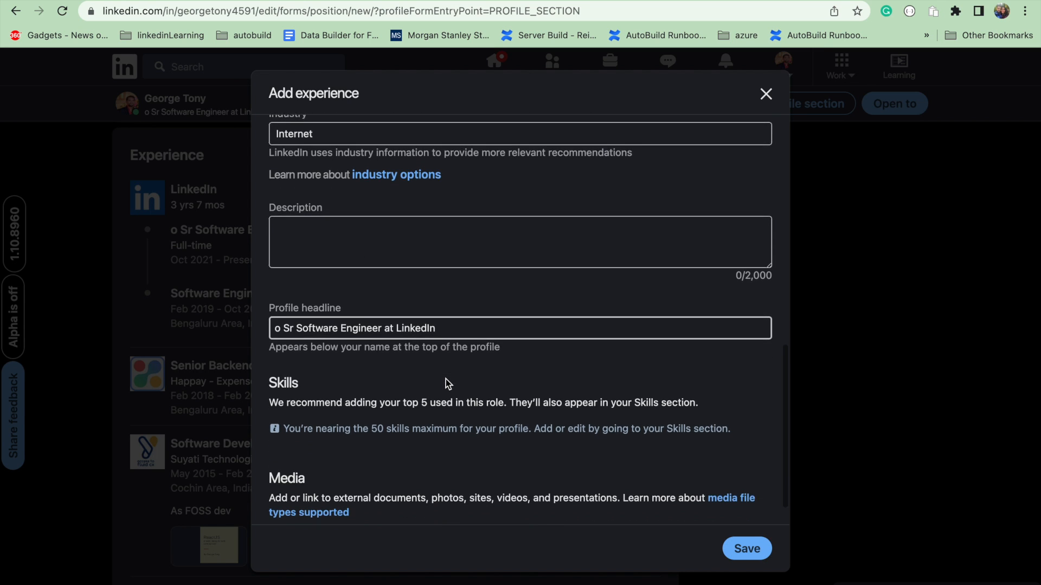
scroll(446, 379, "down", 1)
left_click_drag(285, 365, 603, 376)
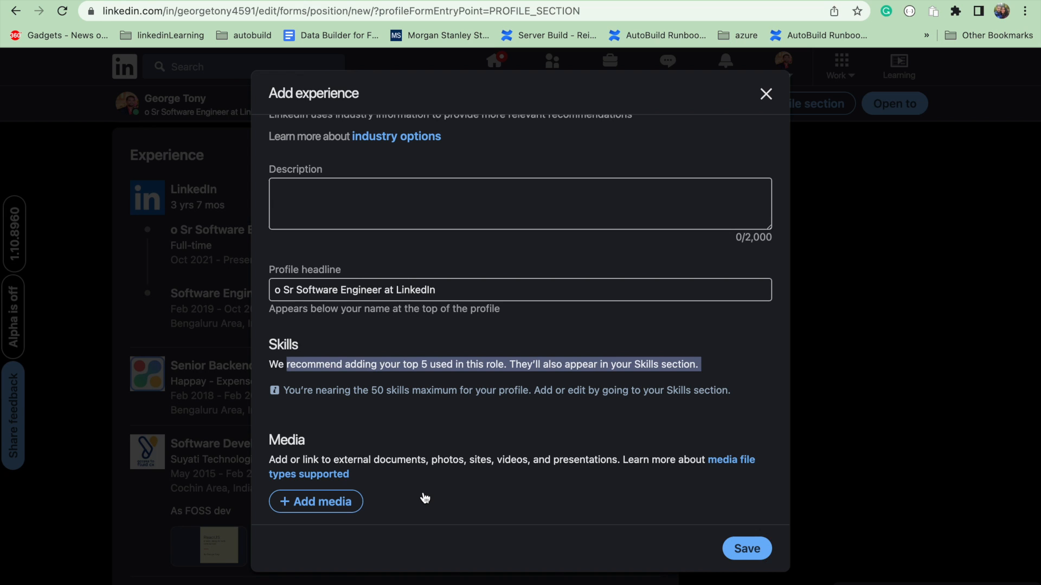
left_click(766, 95)
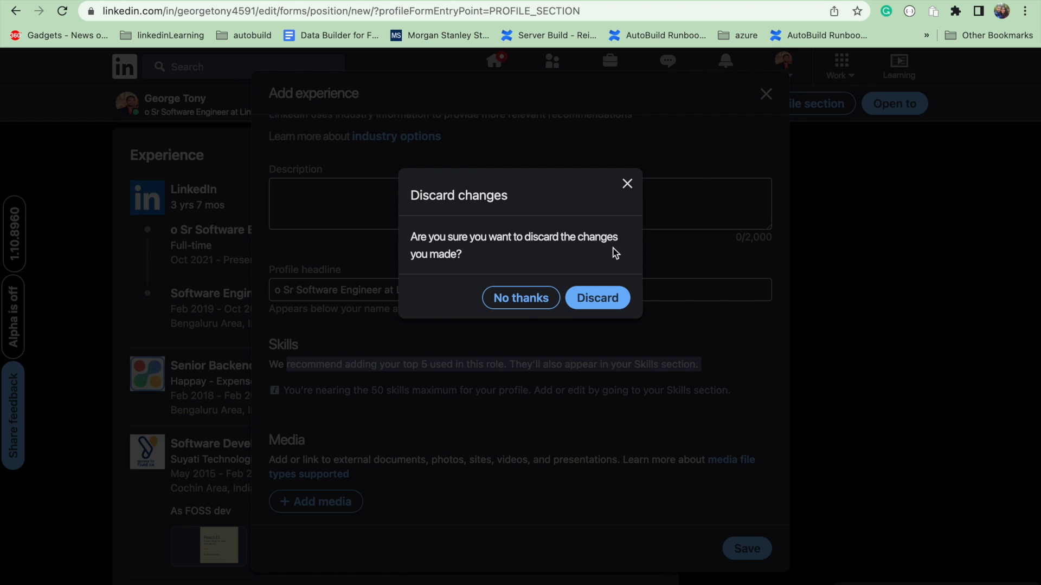
left_click(587, 303)
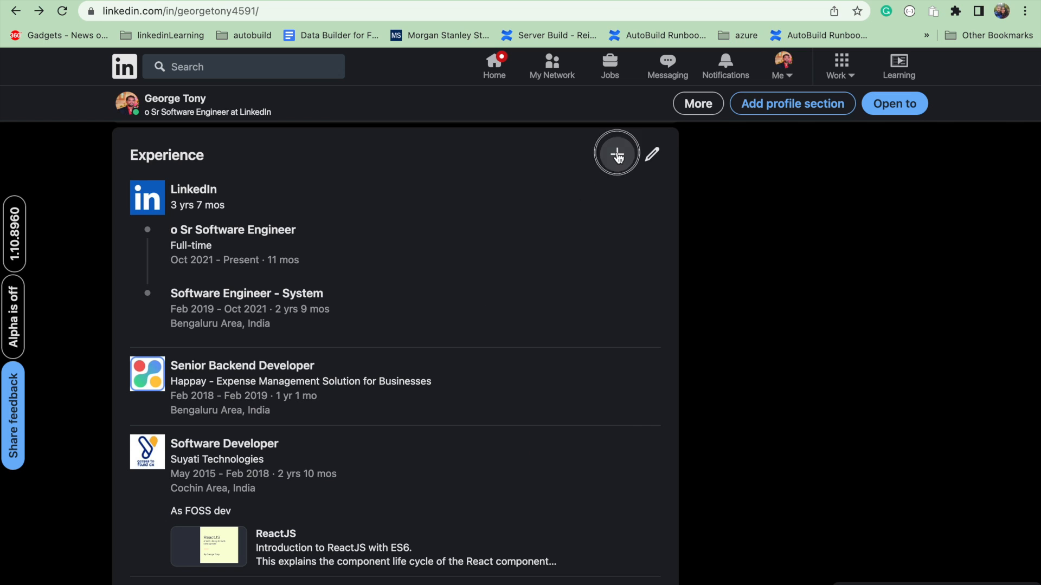
Step: Open the form for adding a career break in the Experience section, review its fields and close it without saving
left_click(616, 154)
left_click(606, 223)
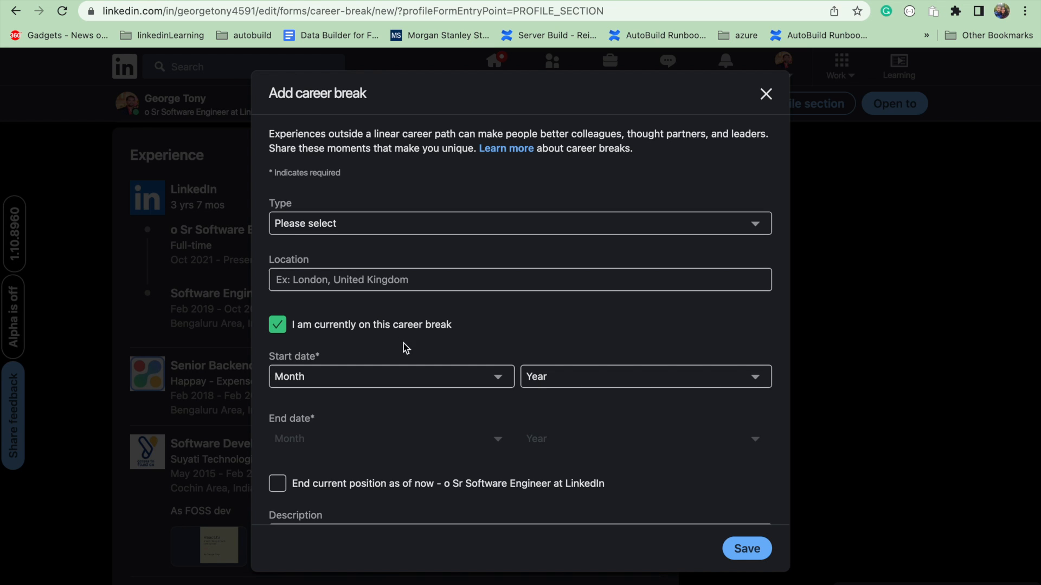
scroll(454, 469, "down", 3)
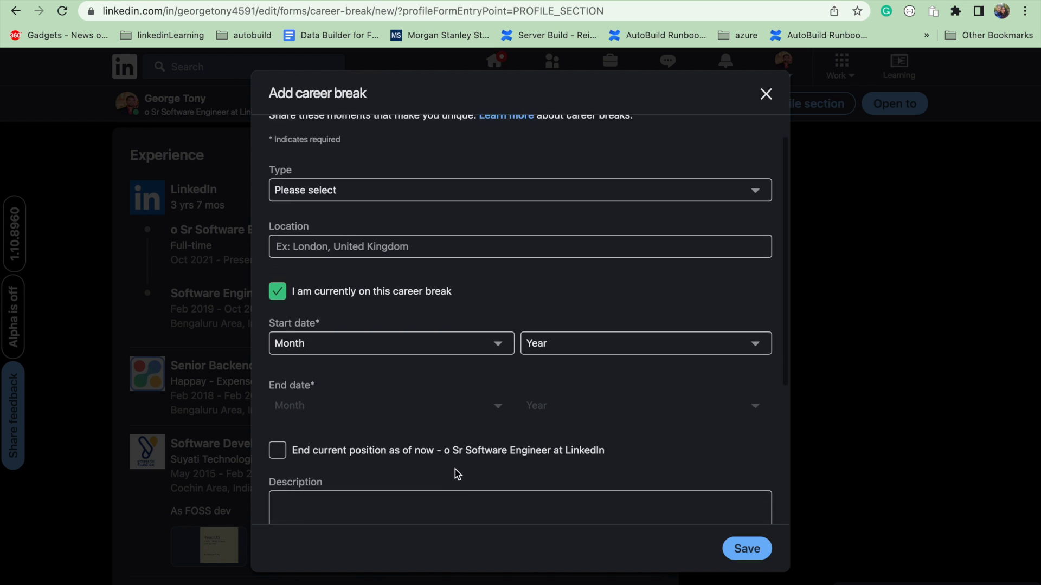
scroll(455, 469, "down", 2)
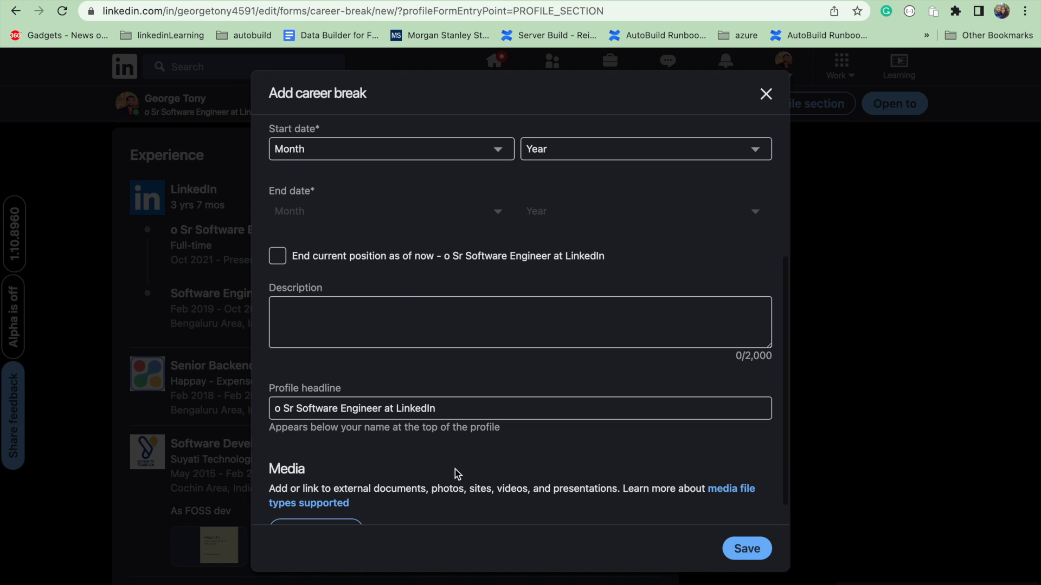
scroll(480, 432, "down", 1)
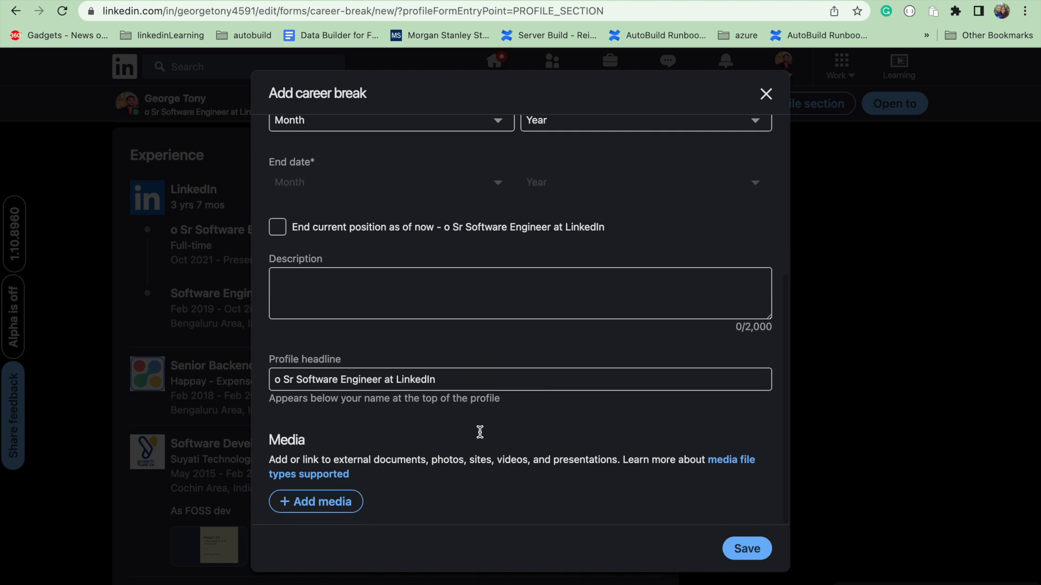
scroll(481, 434, "up", 3)
scroll(480, 436, "down", 3)
scroll(448, 489, "up", 5)
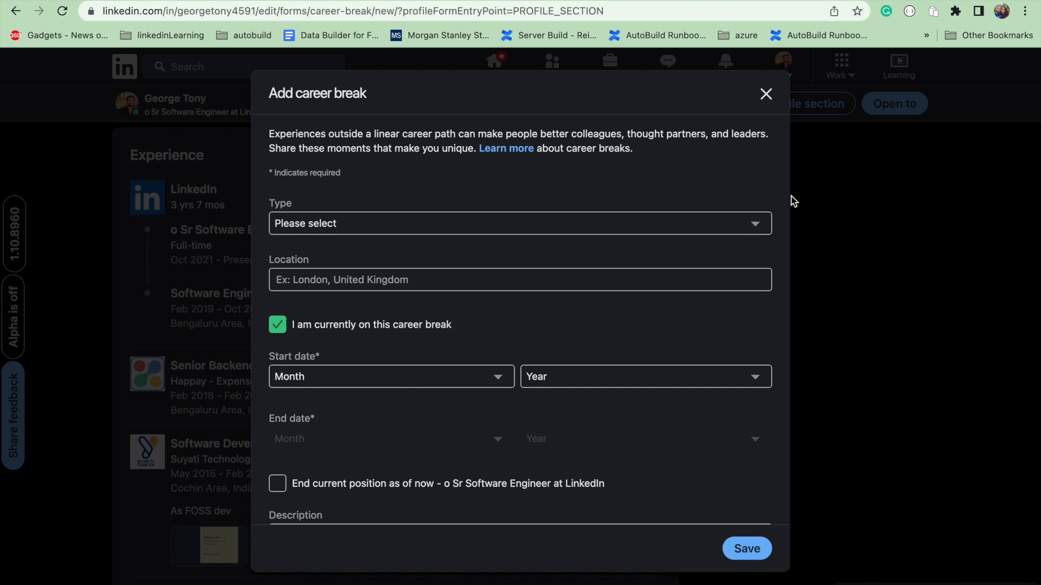
left_click(766, 95)
scroll(502, 373, "up", 1)
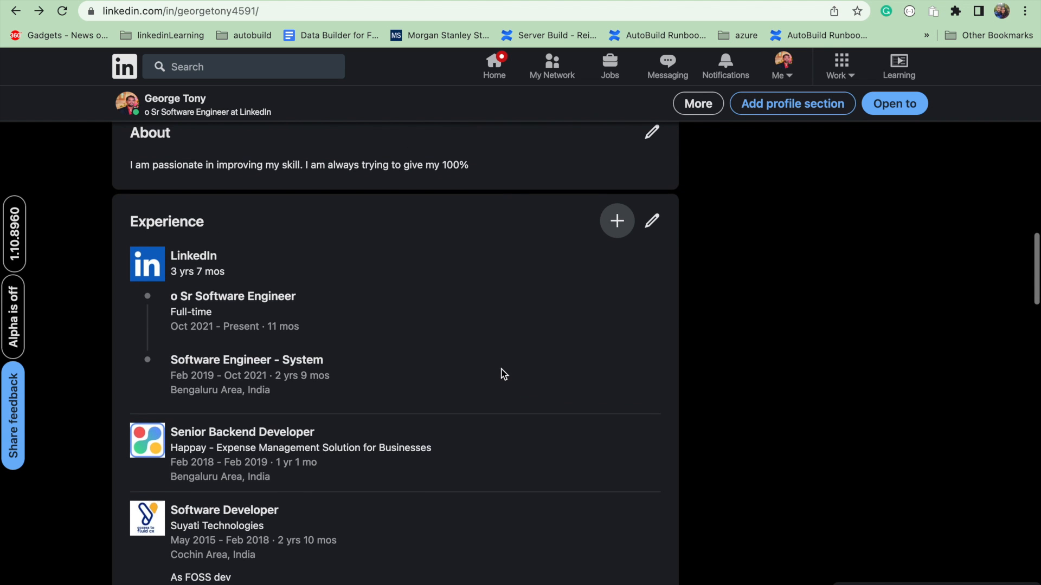
Step: Open the current Sr Software Engineer position at LinkedIn for editing and set its location to Bengaluru, Karnataka, India
left_click(647, 233)
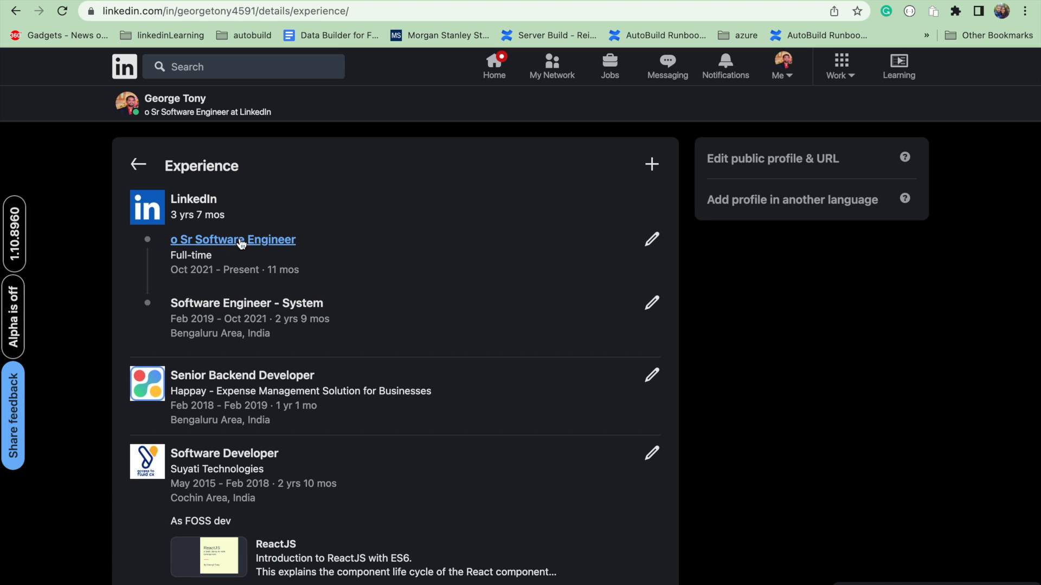
left_click(652, 240)
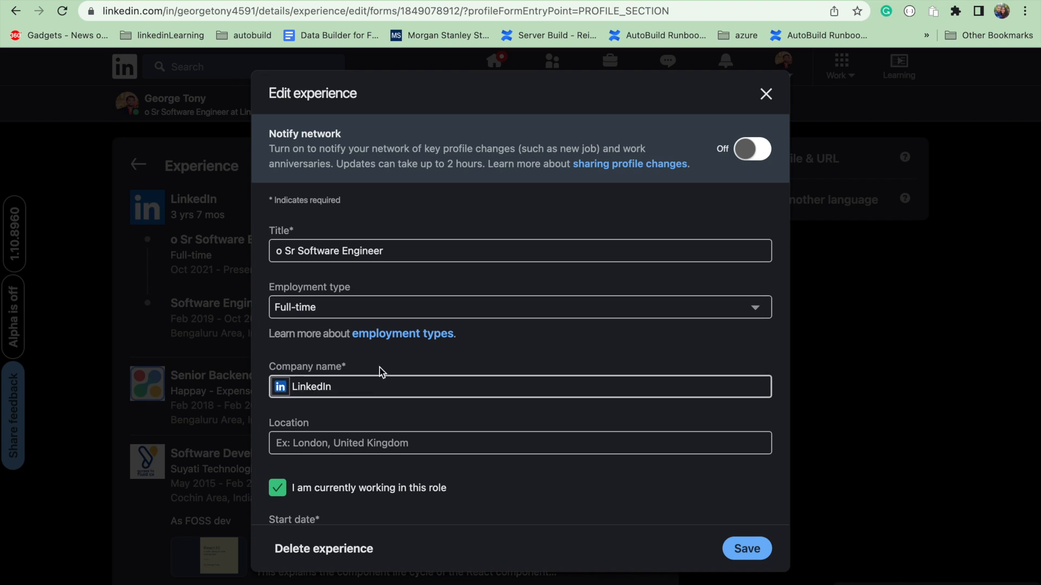
left_click(403, 431)
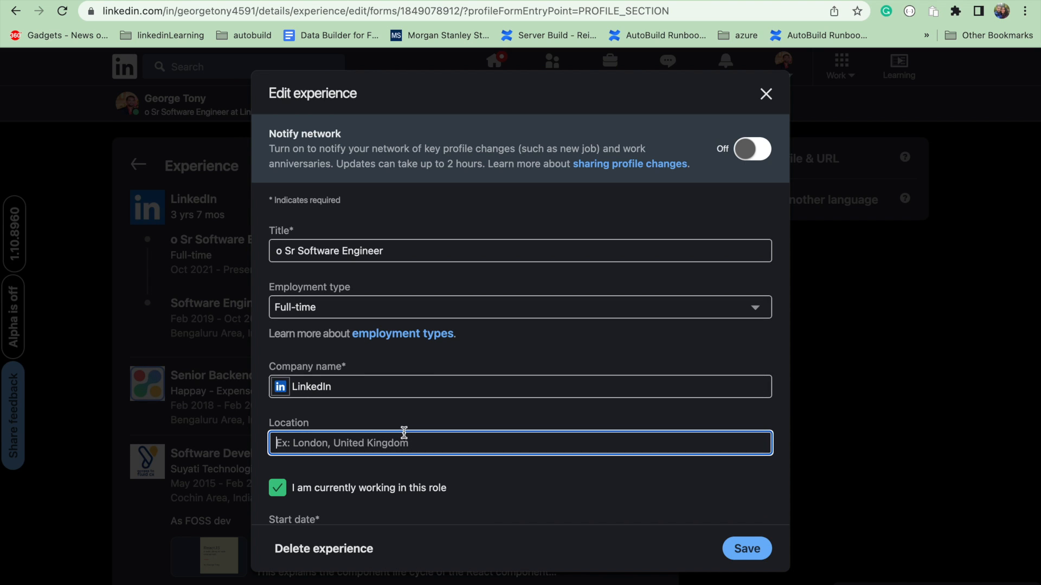
type("banga")
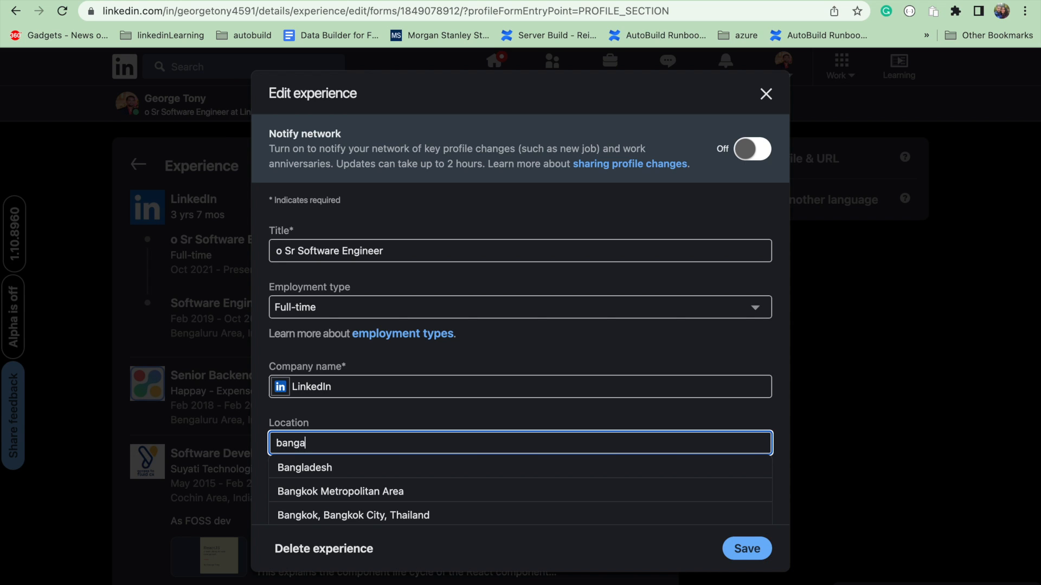
type("lore")
key("BackSpace")
type("re")
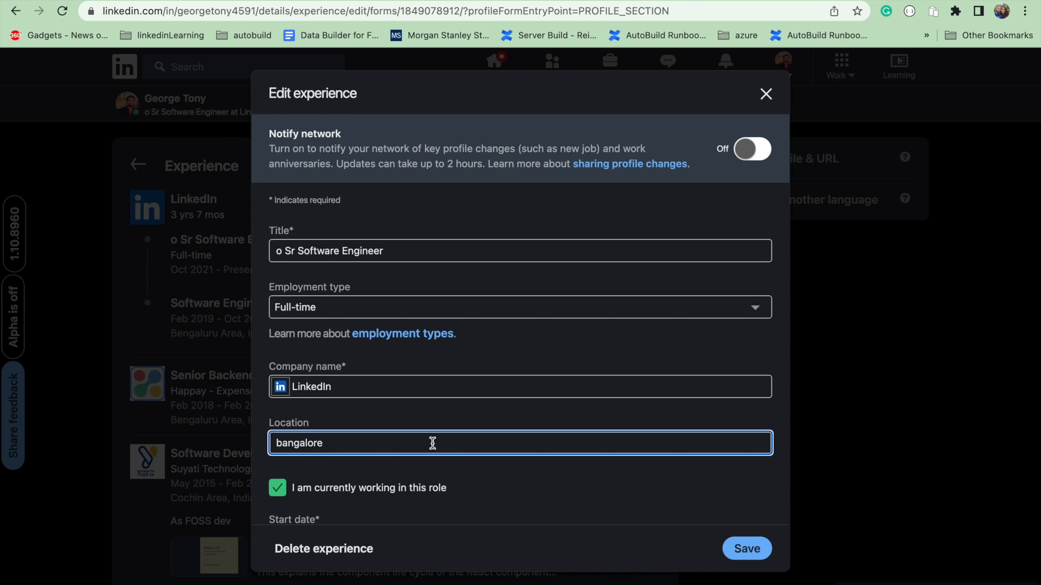
left_click(417, 490)
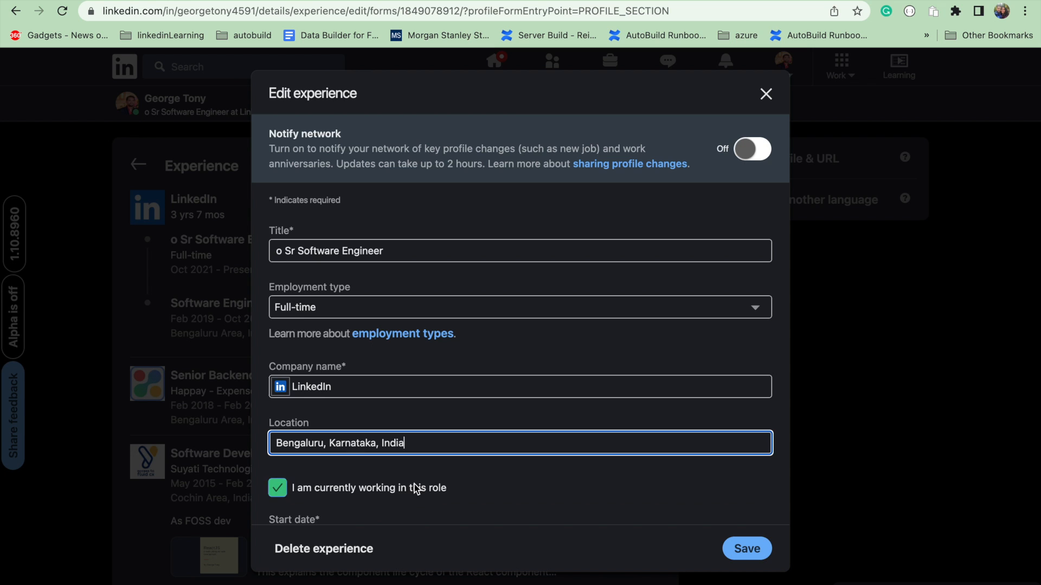
Step: Review the position's dates, industry, description, headline, skills and media fields, and save the edited position
scroll(674, 505, "down", 10)
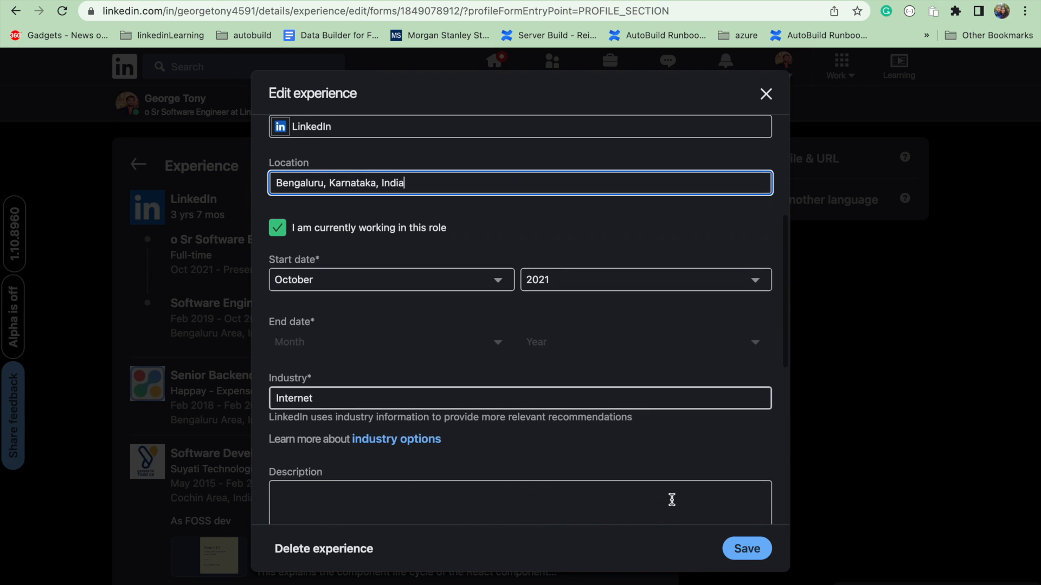
scroll(693, 530, "down", 5)
left_click(438, 325)
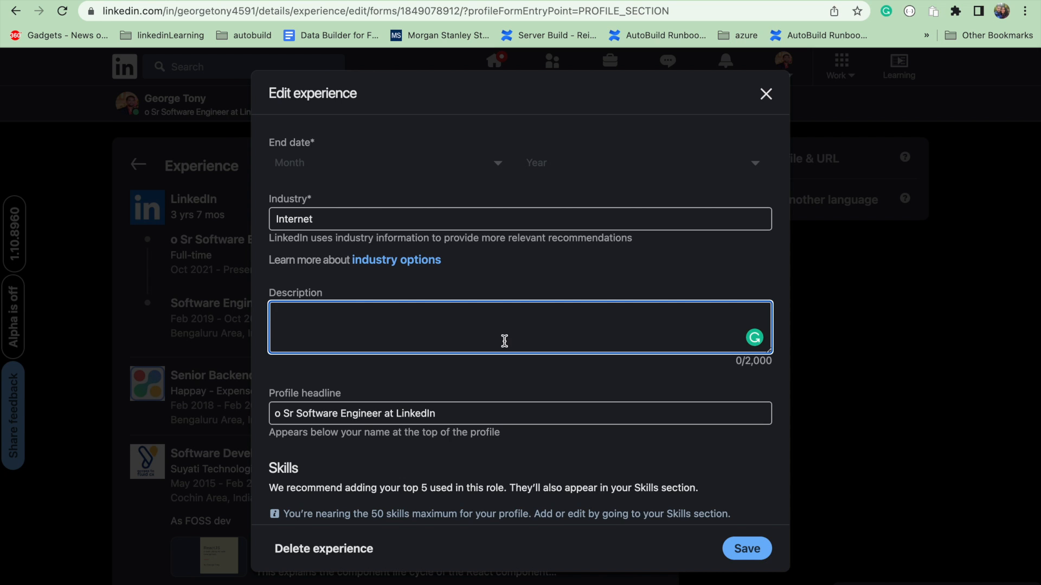
scroll(504, 340, "down", 5)
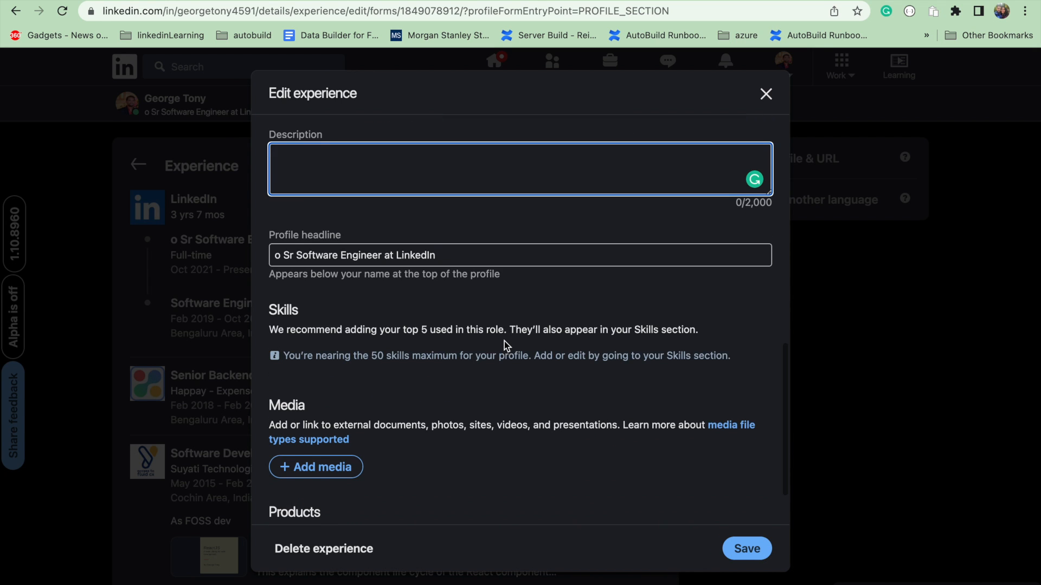
left_click(746, 548)
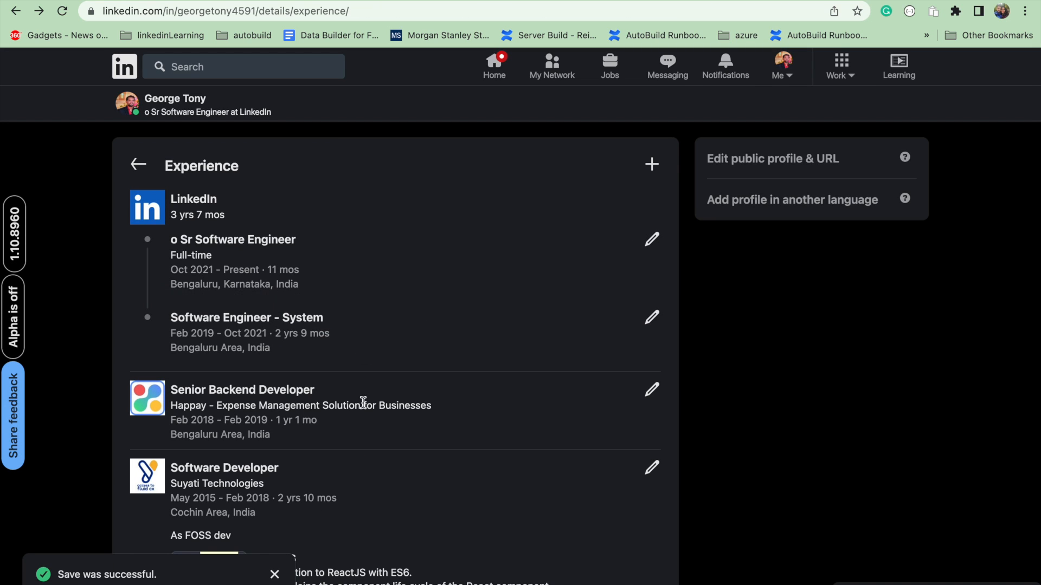
Step: Open the form for adding an education entry, review its fields from school to media and close it without saving
scroll(363, 402, "down", 2)
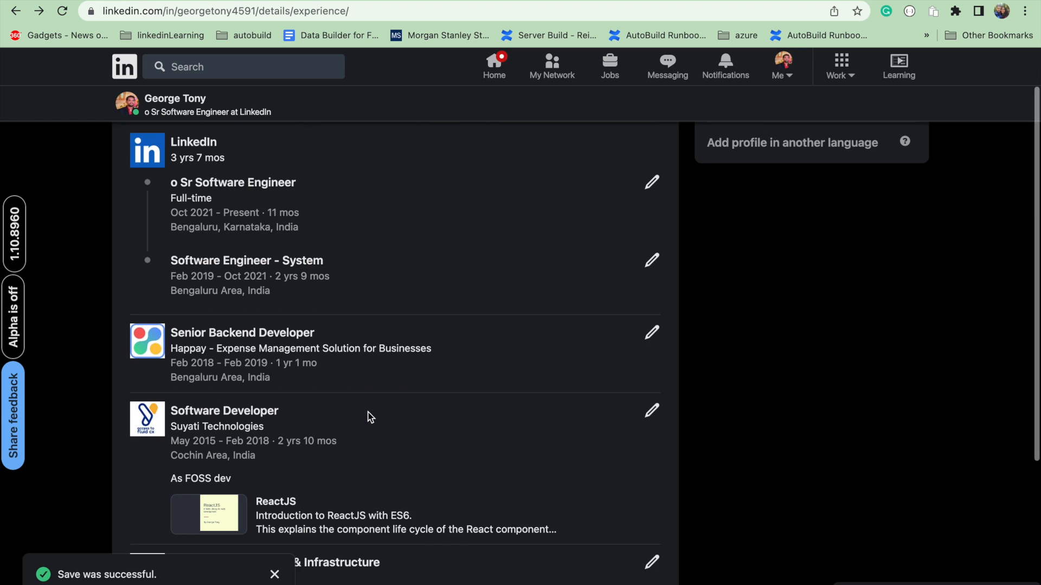
scroll(370, 417, "down", 4)
scroll(369, 417, "down", 3)
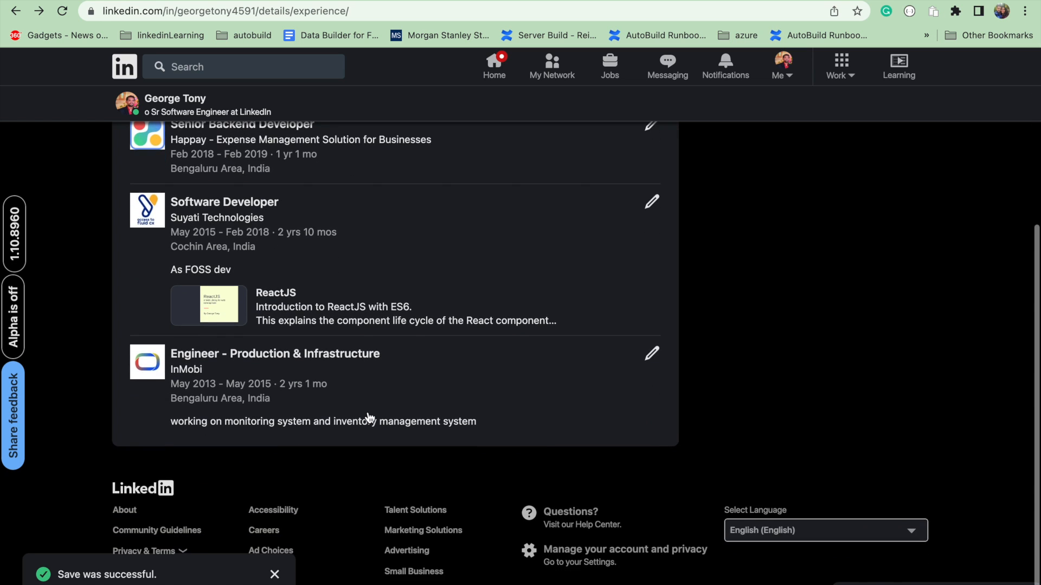
scroll(347, 305, "up", 5)
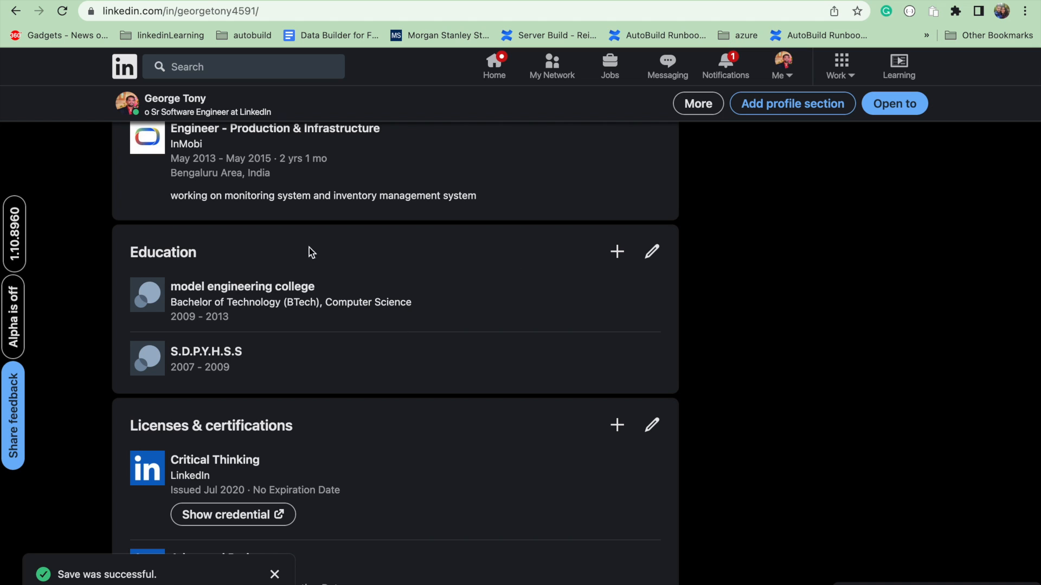
left_click(618, 255)
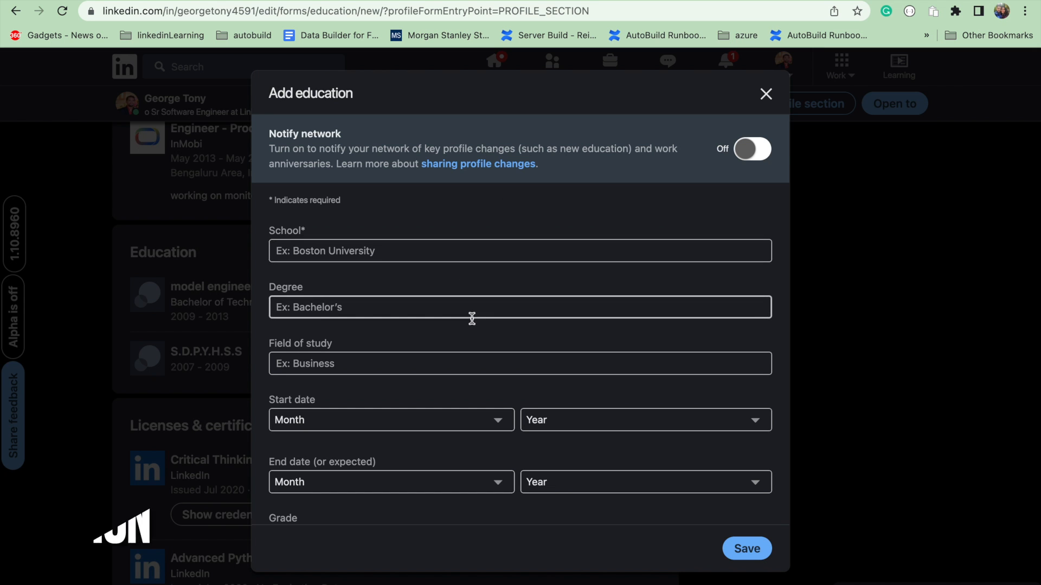
scroll(472, 318, "down", 2)
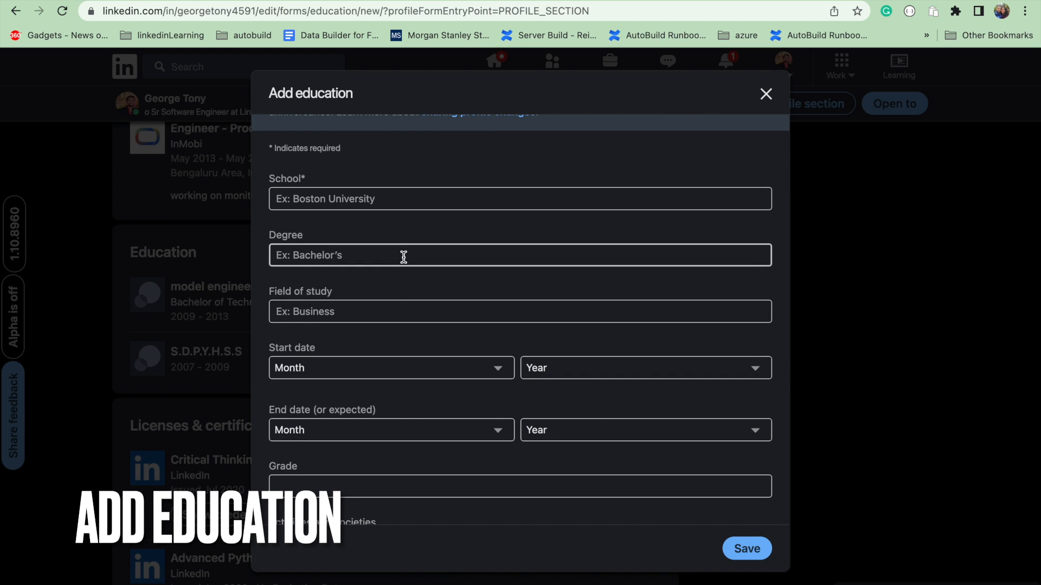
scroll(385, 365, "down", 4)
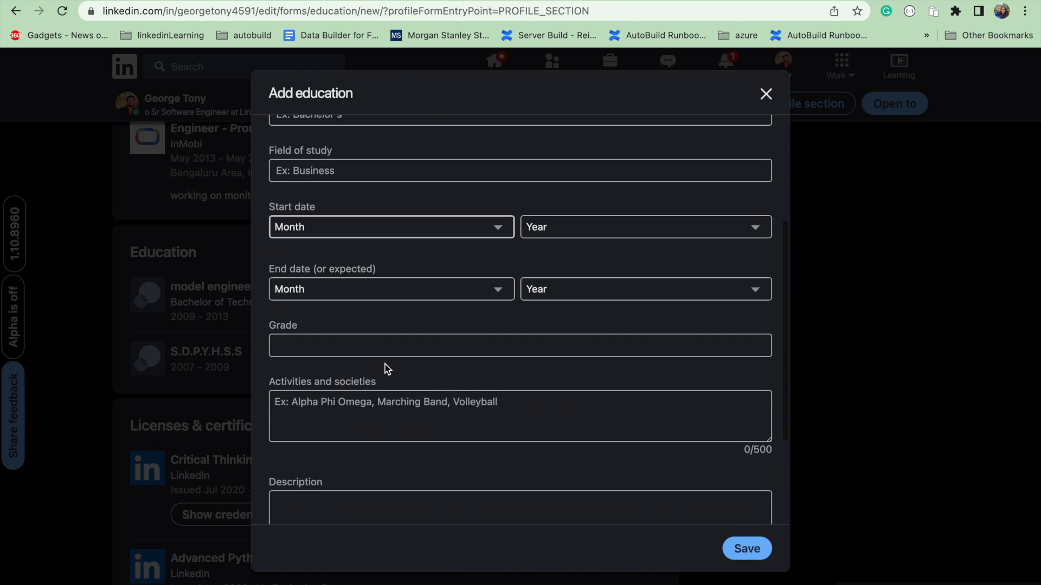
scroll(404, 391, "down", 4)
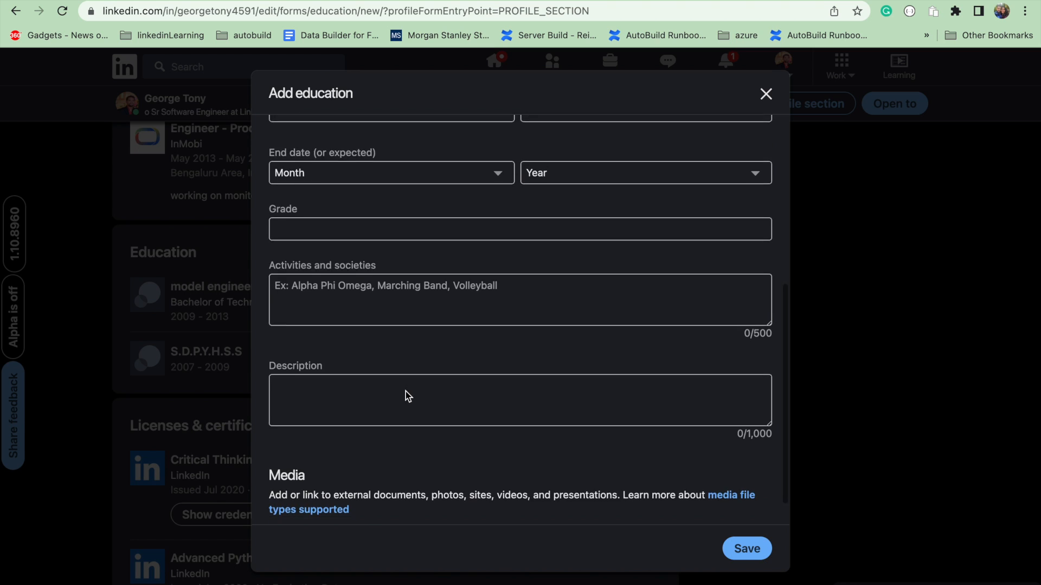
scroll(406, 392, "down", 1)
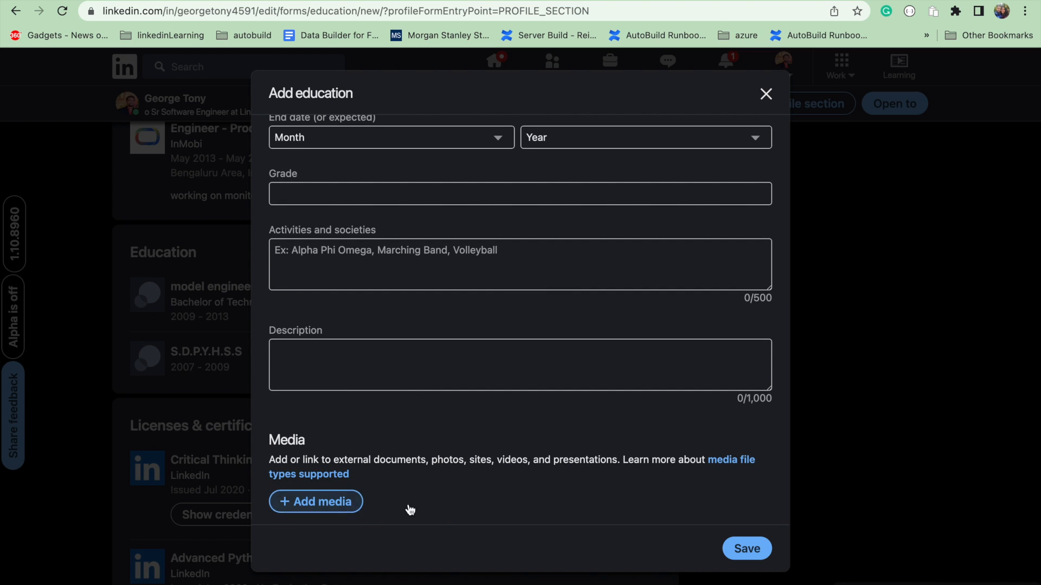
scroll(455, 506, "up", 10)
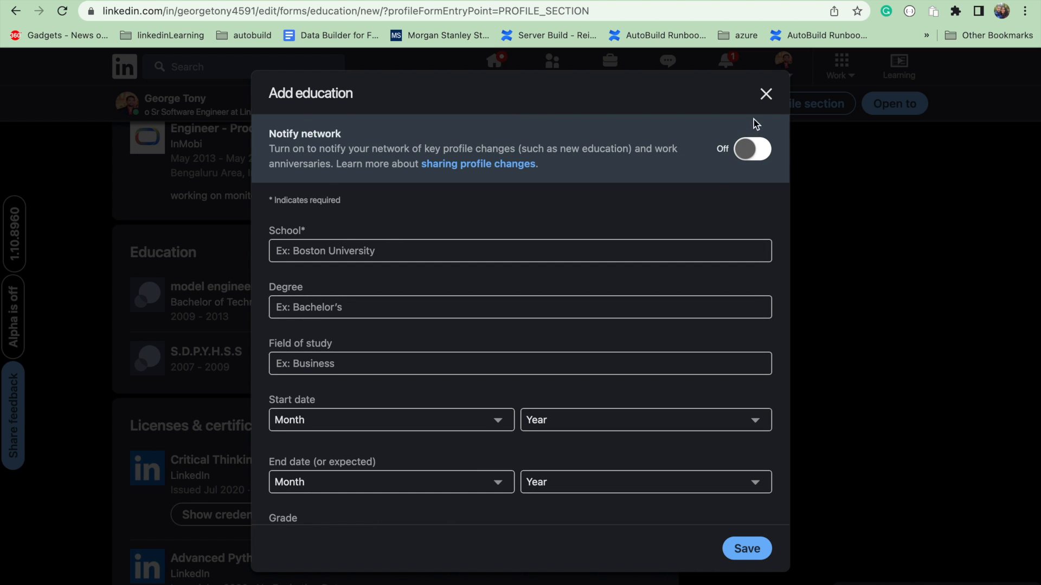
left_click(765, 94)
Step: Open the model engineering college entry in the Education section for editing, review its fields and close it without saving
left_click(664, 258)
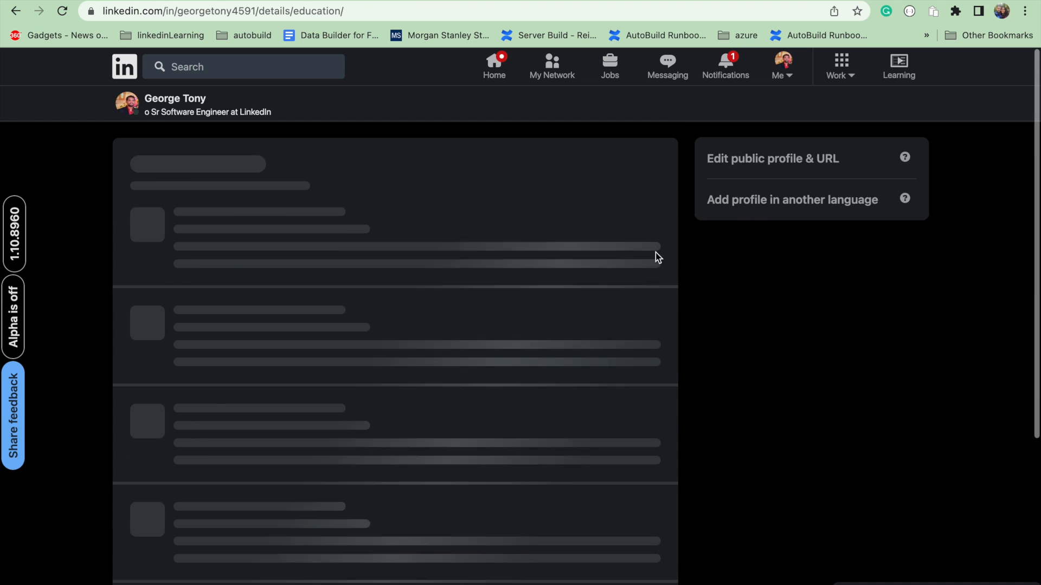
left_click(652, 200)
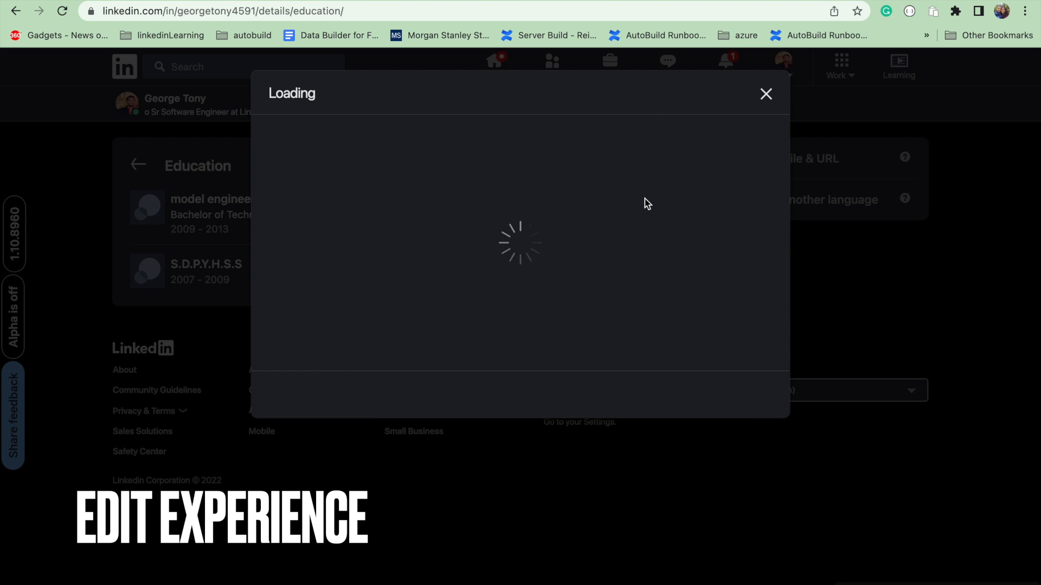
scroll(448, 330, "down", 2)
scroll(448, 331, "down", 5)
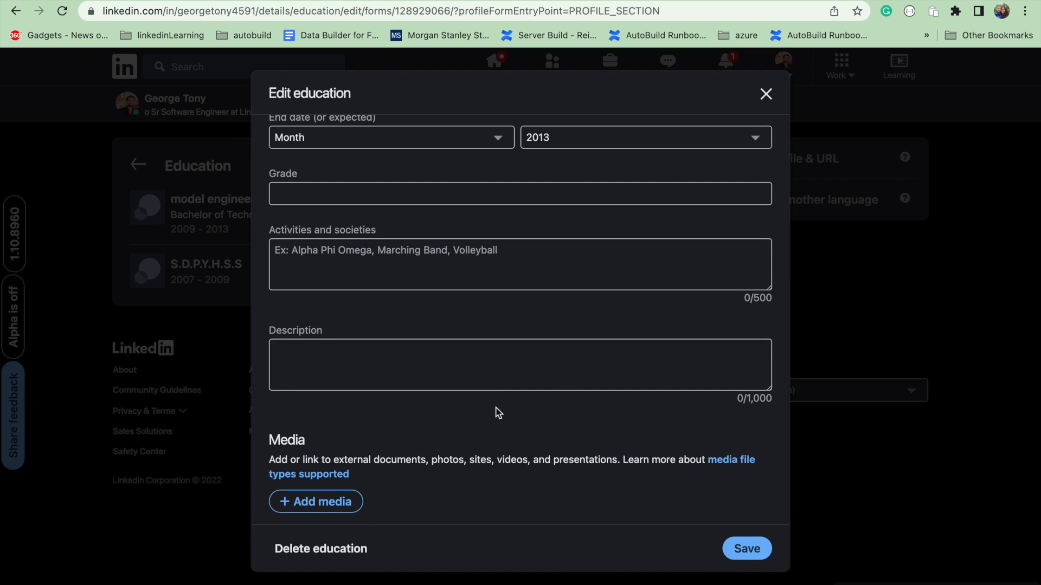
left_click(766, 95)
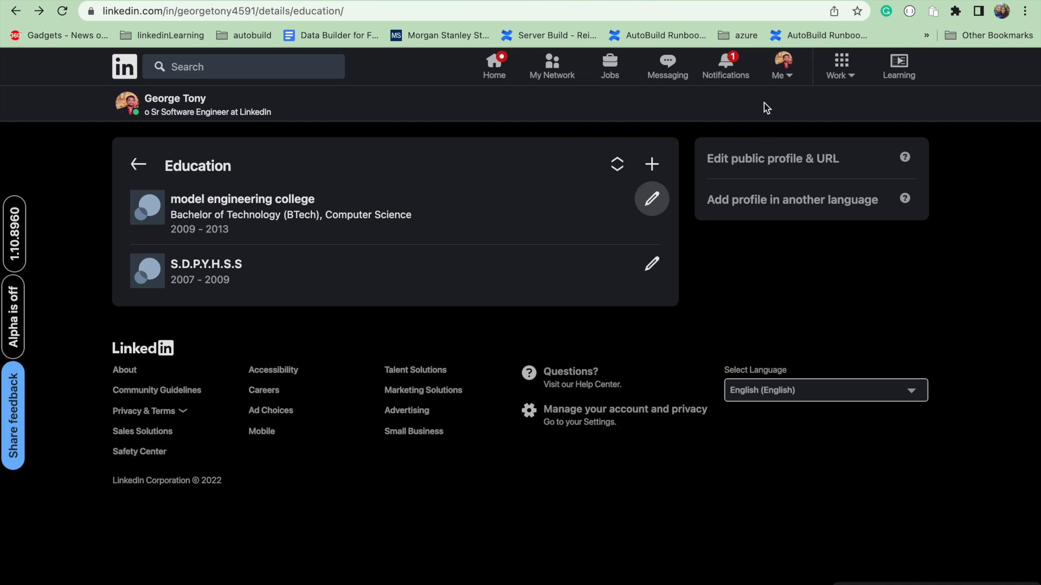
Step: View the reorder options for the education entries, close them without changes and return to the profile
left_click(615, 168)
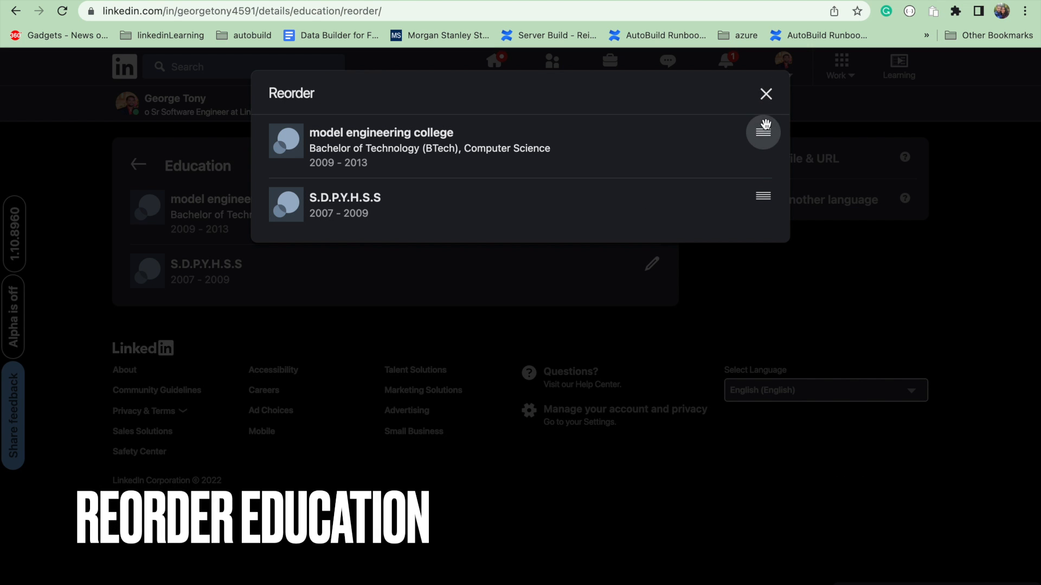
left_click(766, 95)
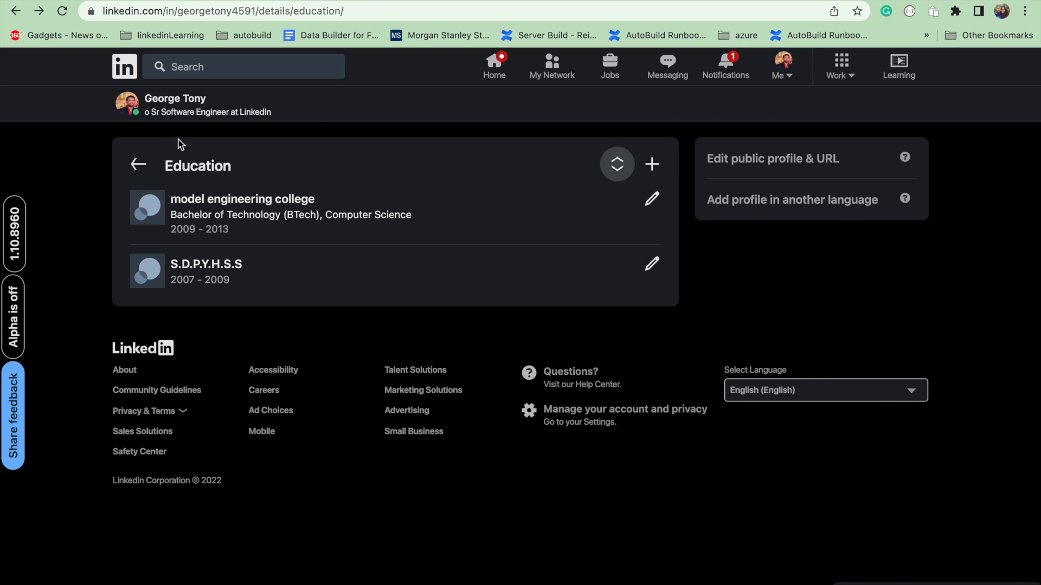
left_click(138, 165)
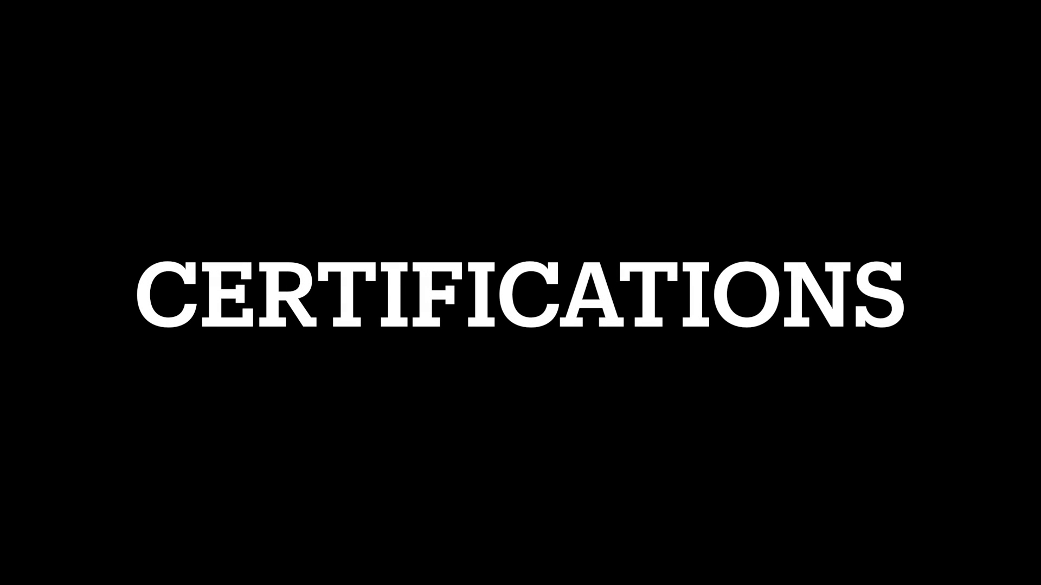
Step: Open the form for adding a license or certification, review its name, issuing organization, date and credential fields, and close it without saving
scroll(359, 432, "down", 1)
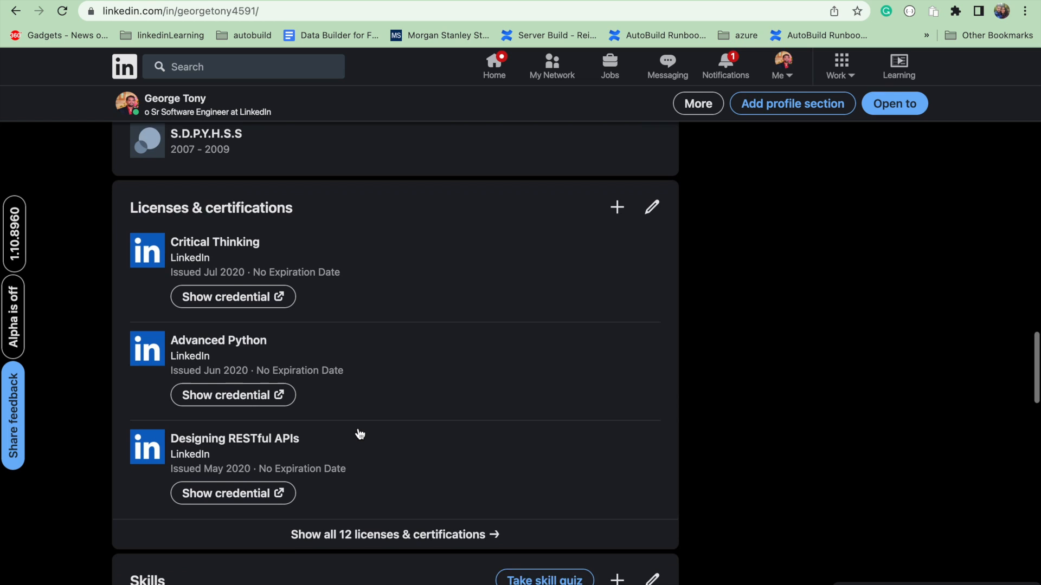
scroll(359, 434, "up", 1)
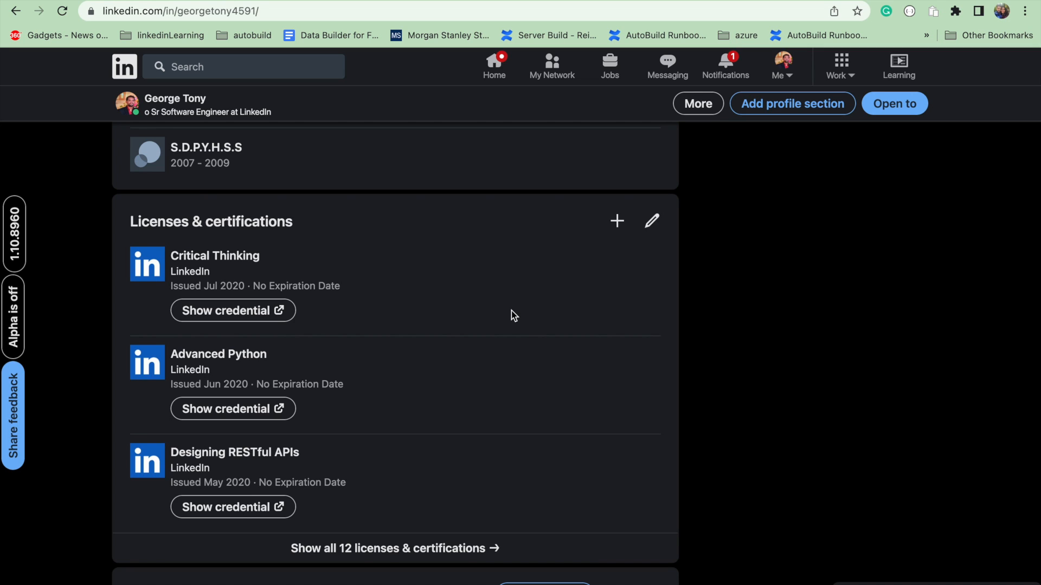
left_click(618, 222)
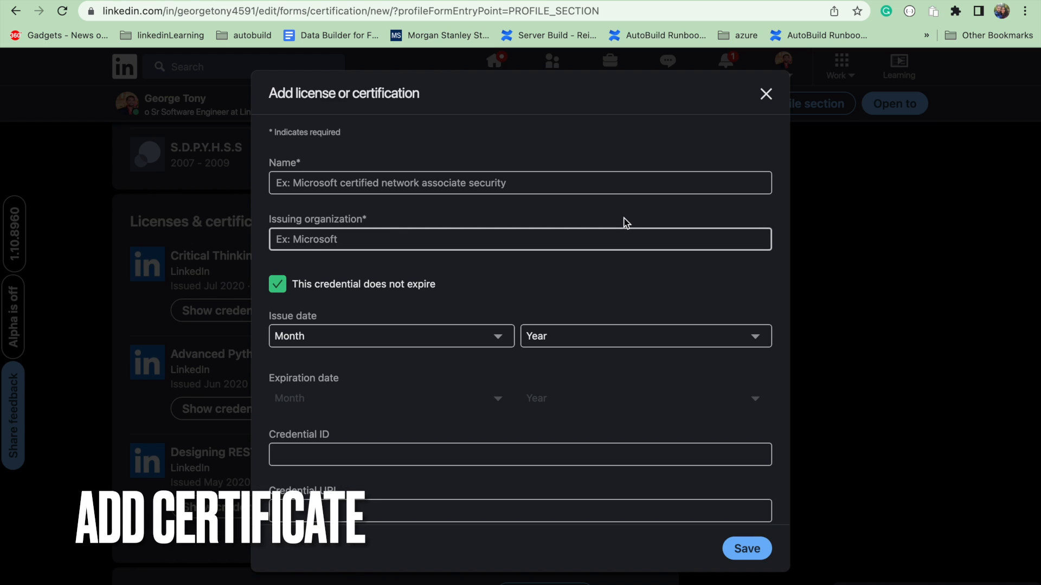
left_click(366, 184)
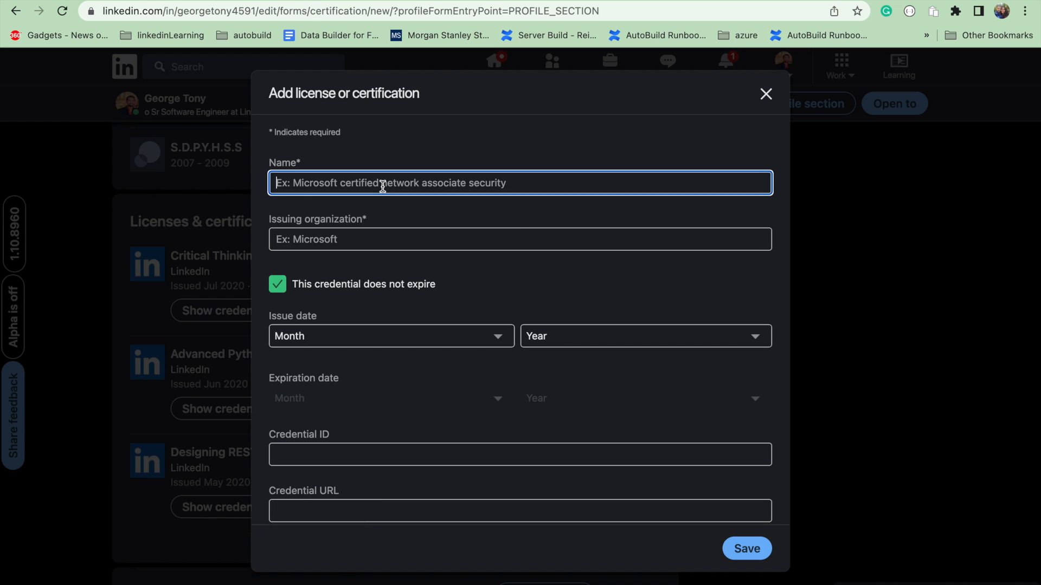
left_click(400, 239)
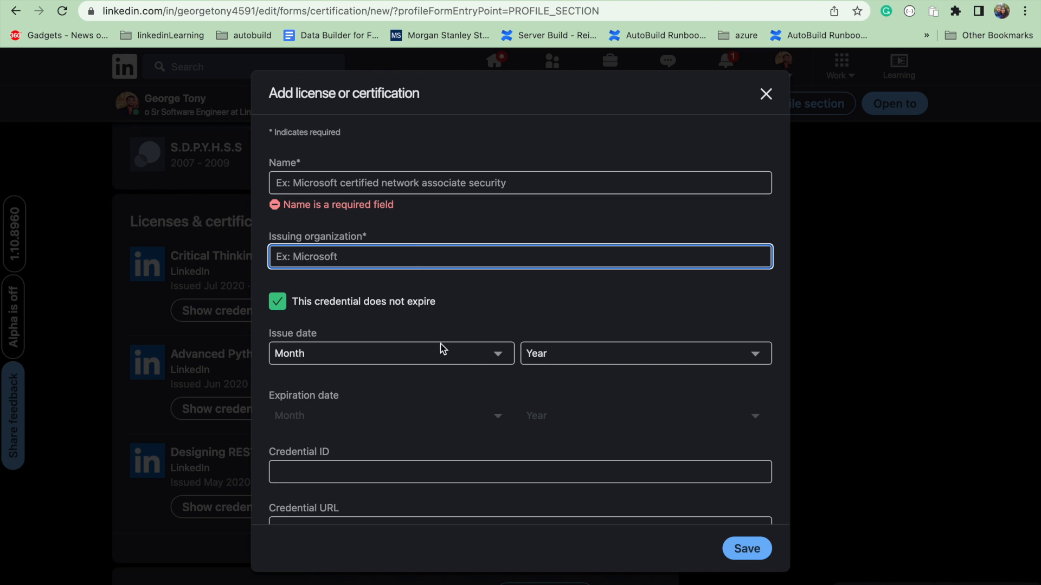
scroll(580, 453, "down", 1)
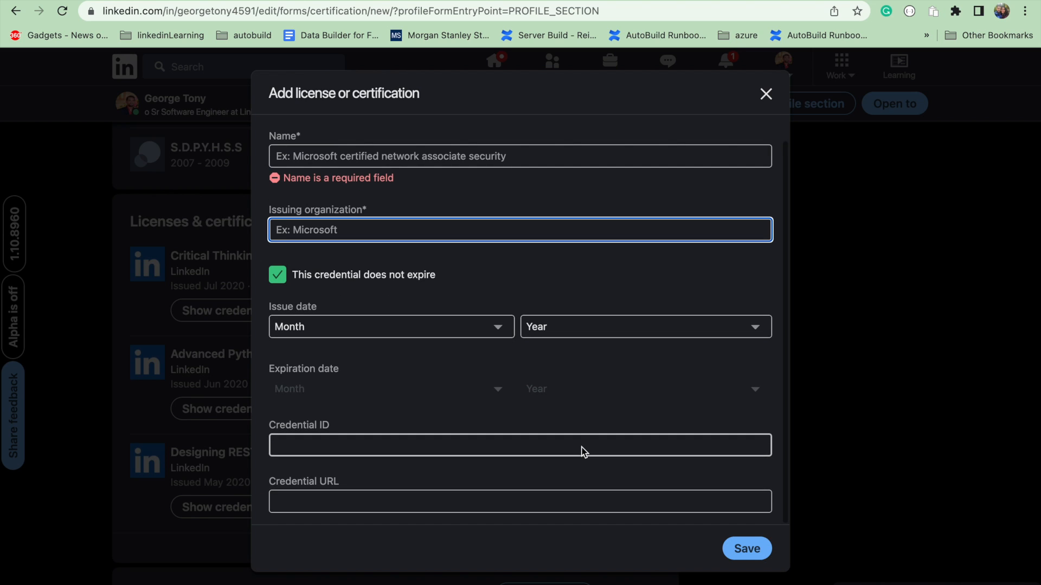
left_click(572, 456)
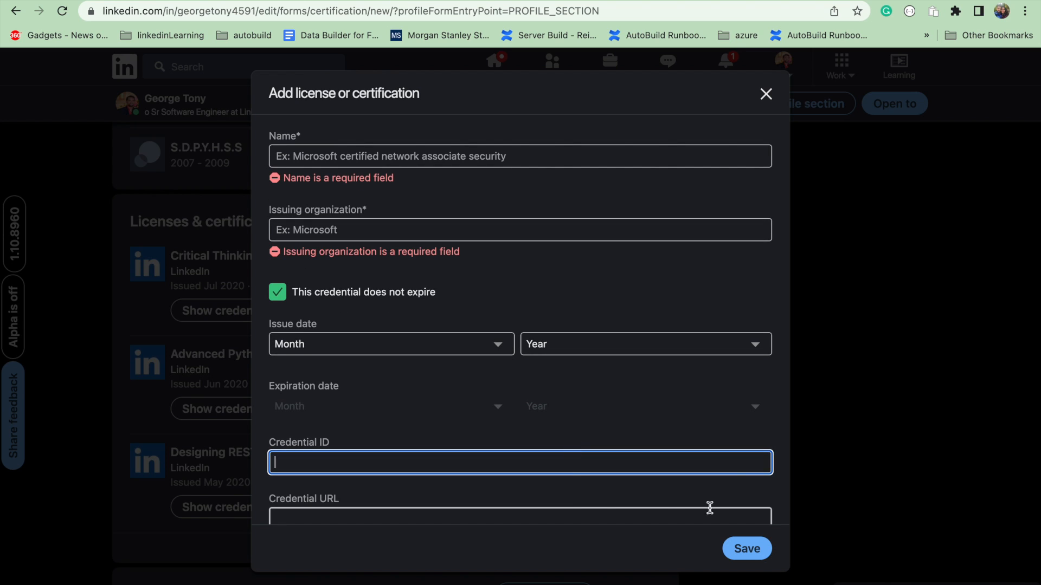
left_click(770, 103)
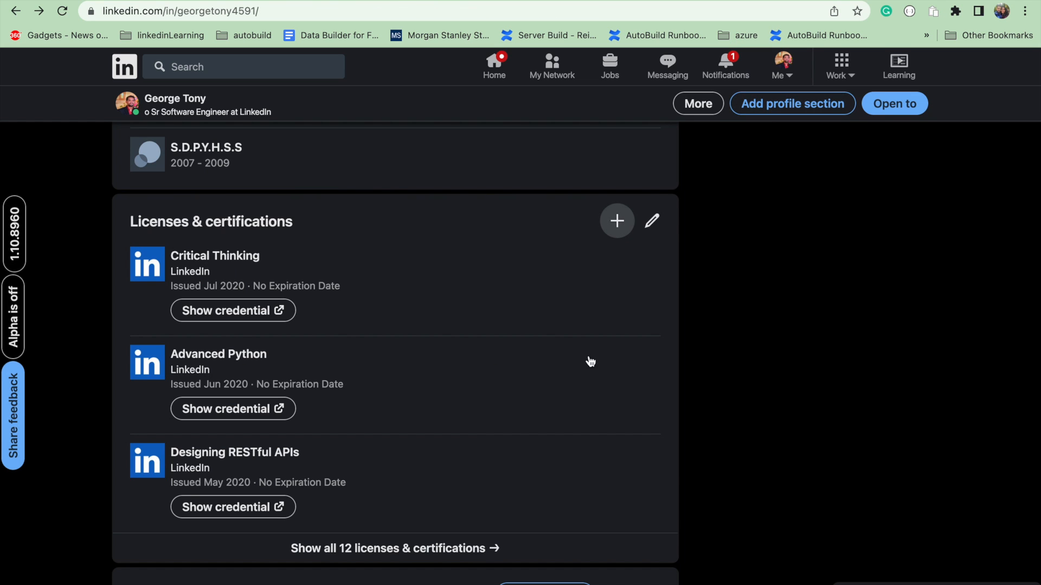
Step: Open the Critical Thinking certification for editing, review its issue date and credential fields, and close it without saving
left_click(656, 222)
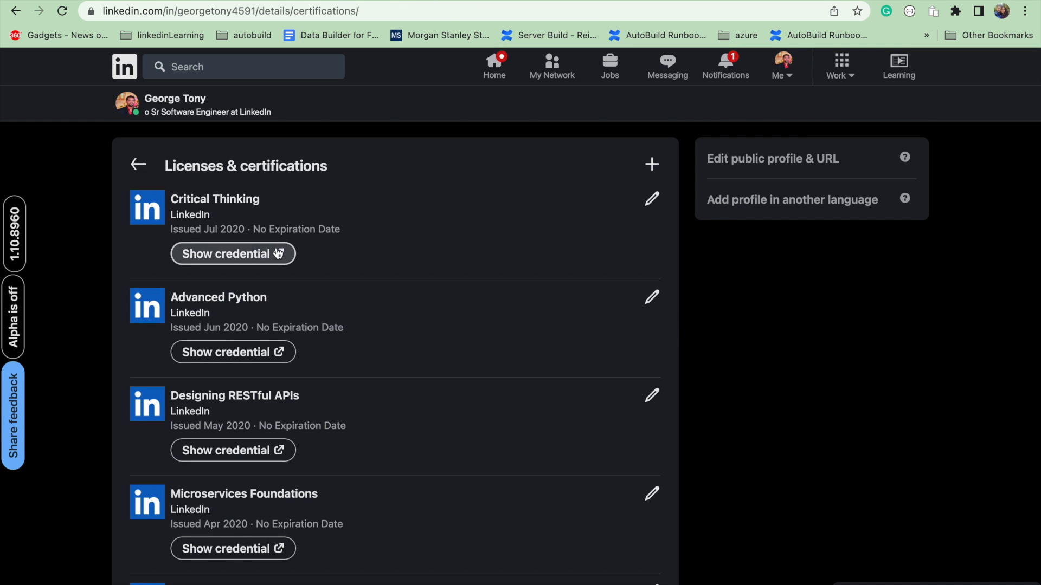
left_click(646, 205)
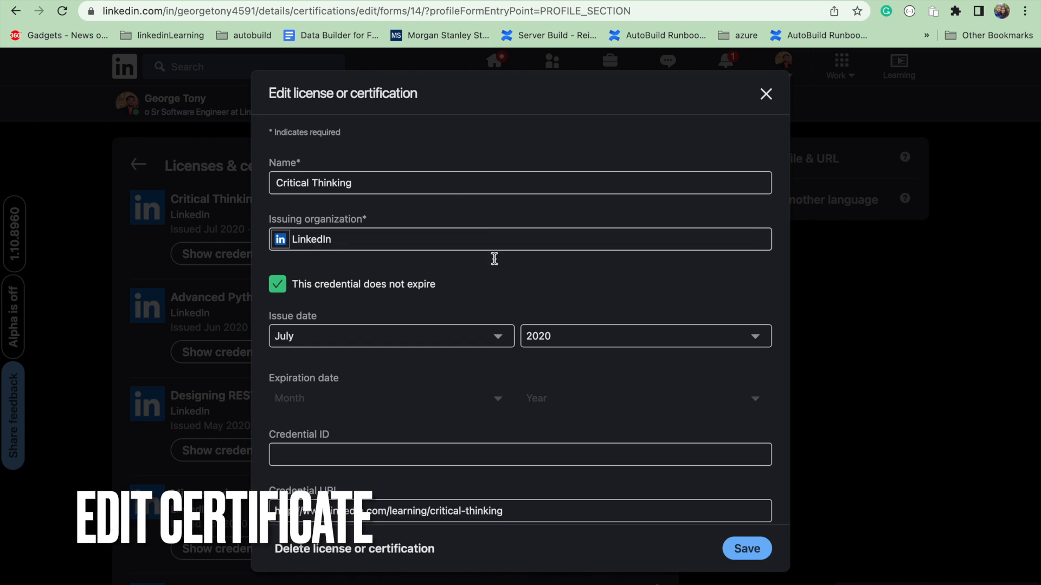
scroll(471, 372, "down", 1)
left_click(463, 445)
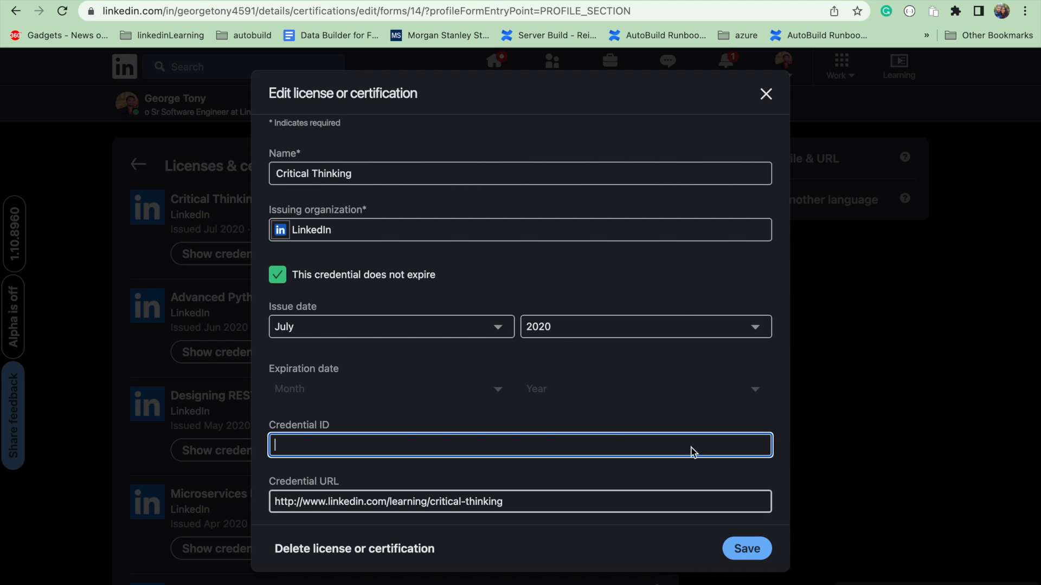
left_click(677, 324)
left_click(677, 324)
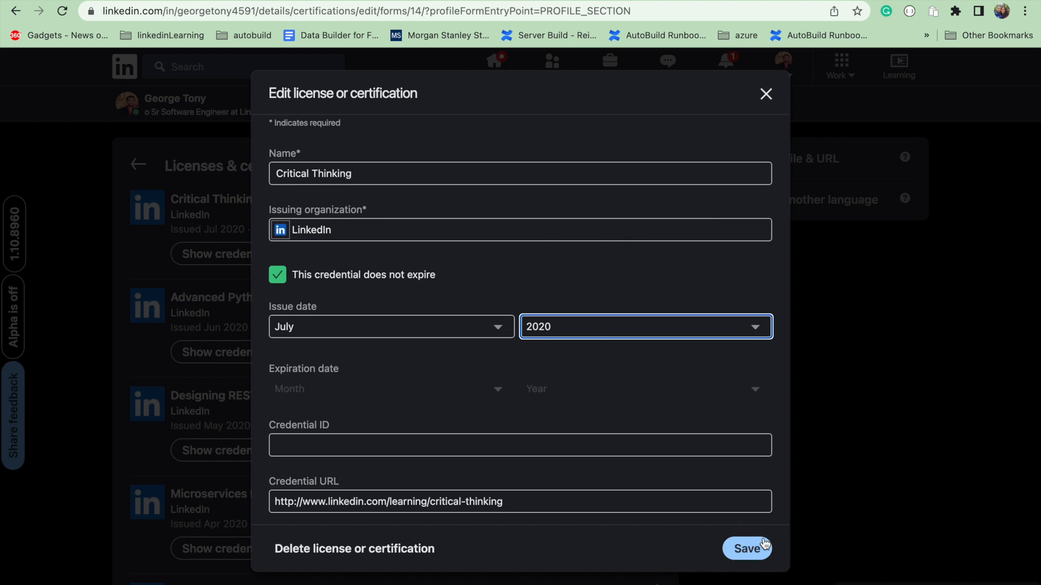
left_click(766, 94)
Step: Look through the full list of licenses and certifications and return to the profile
scroll(349, 353, "down", 5)
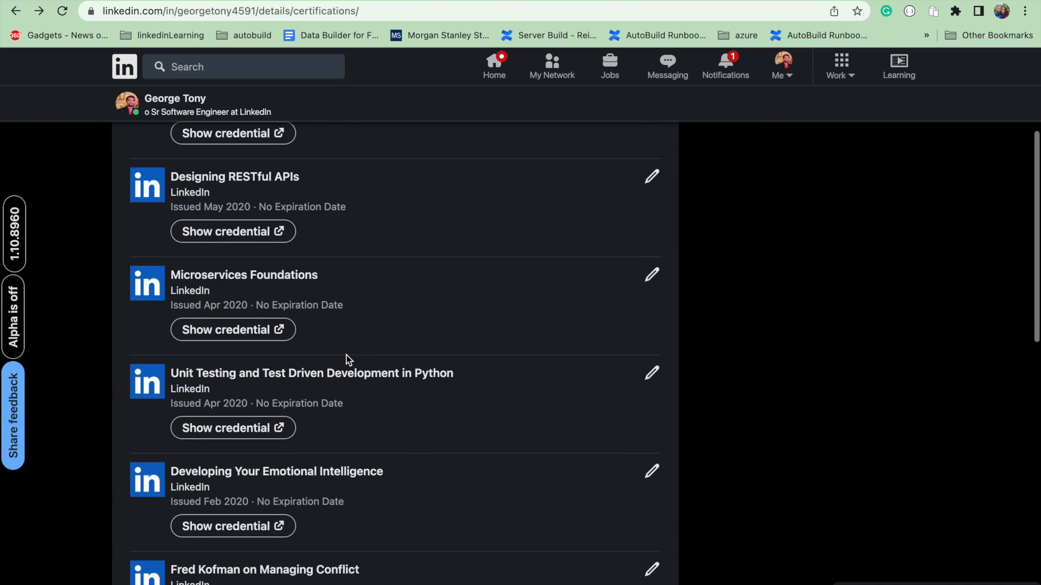
scroll(349, 360, "down", 10)
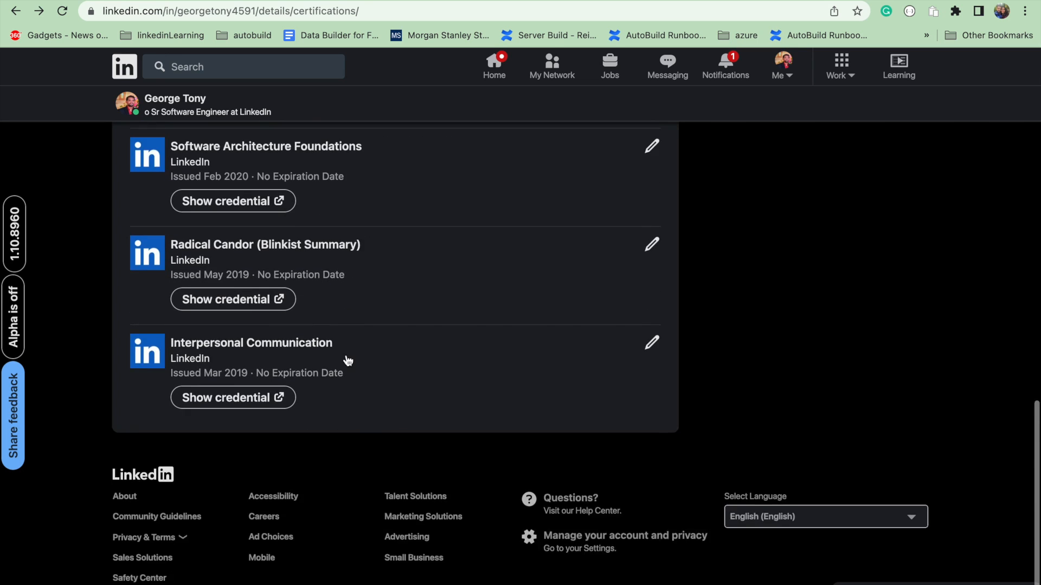
scroll(348, 360, "up", 15)
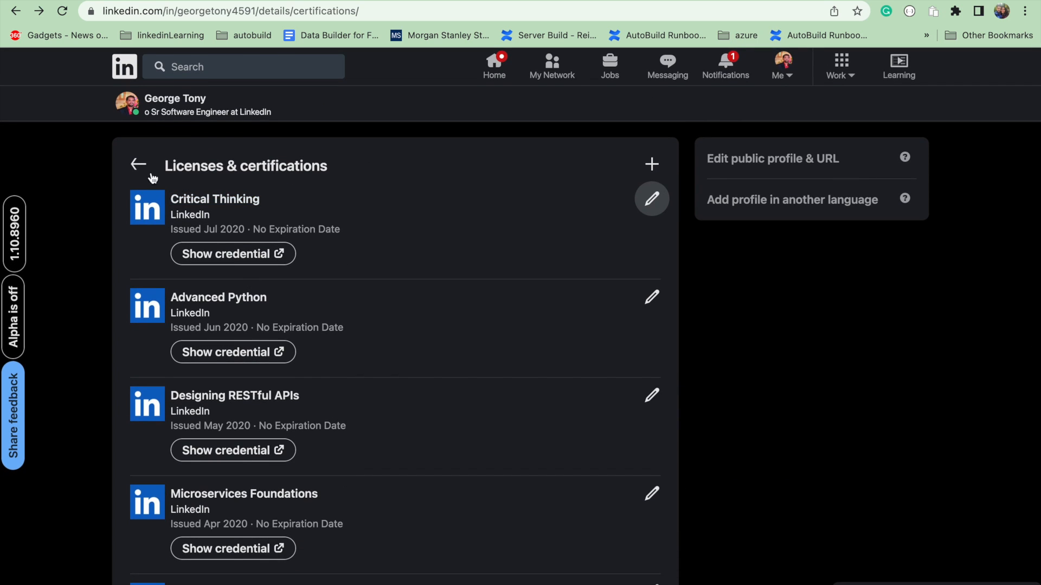
left_click(139, 163)
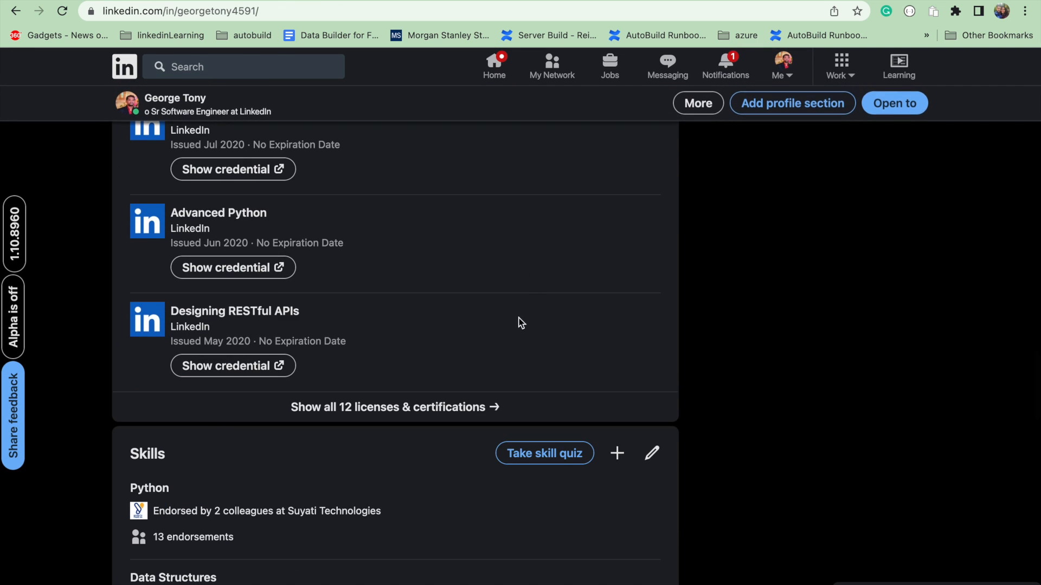
Step: Add the suggested skill Flask, link it to the o Sr Software Engineer and Software Engineer - System roles at LinkedIn, and decline adding another skill
scroll(460, 454, "down", 3)
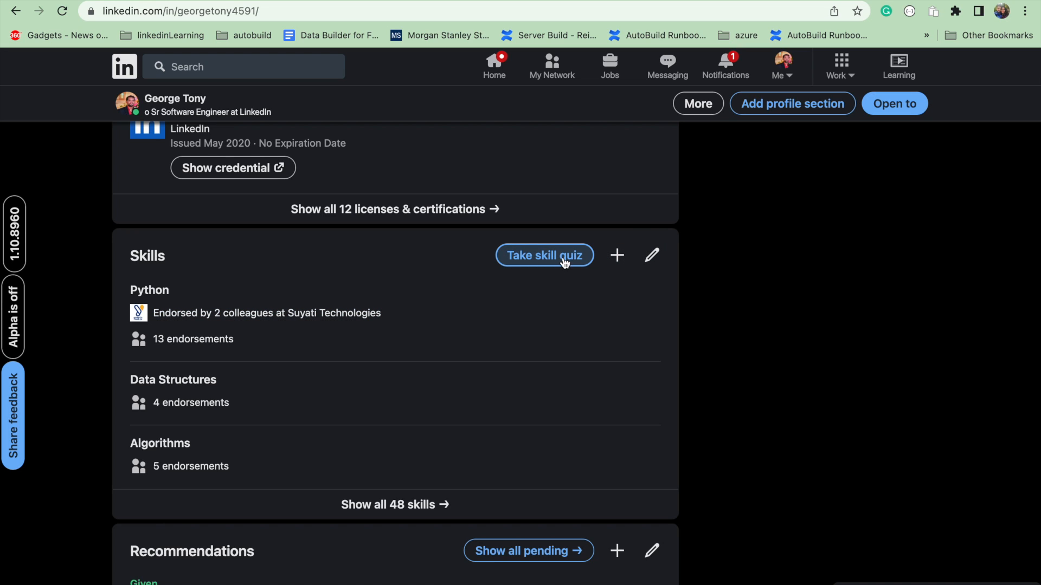
left_click(616, 255)
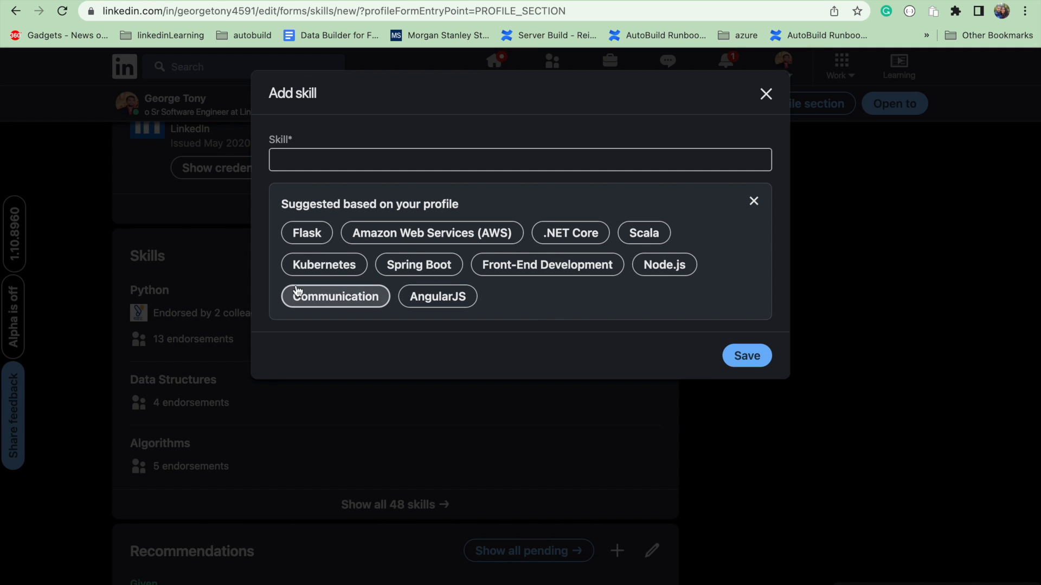
left_click(317, 233)
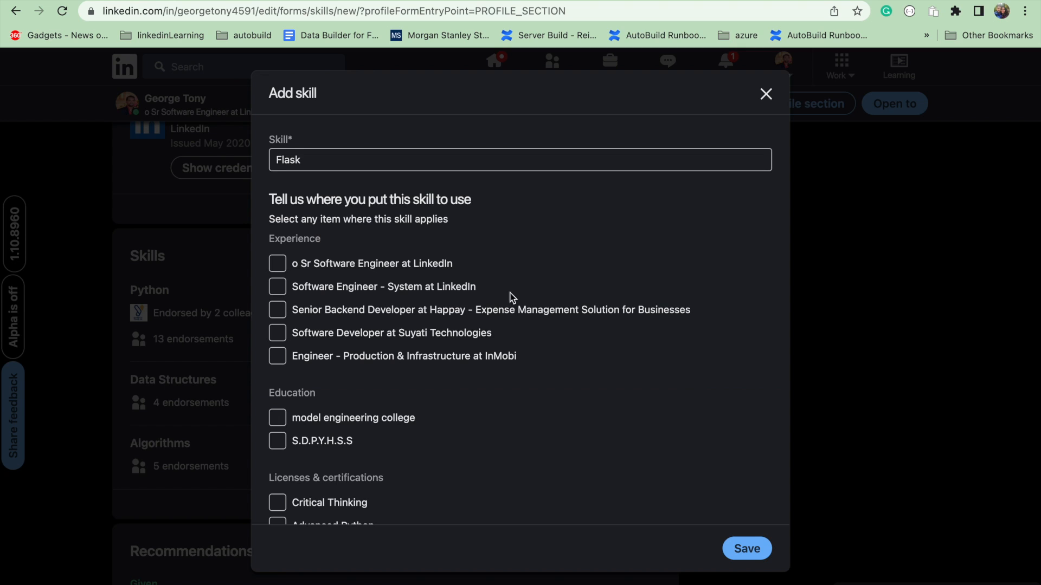
left_click(277, 311)
double_click(281, 274)
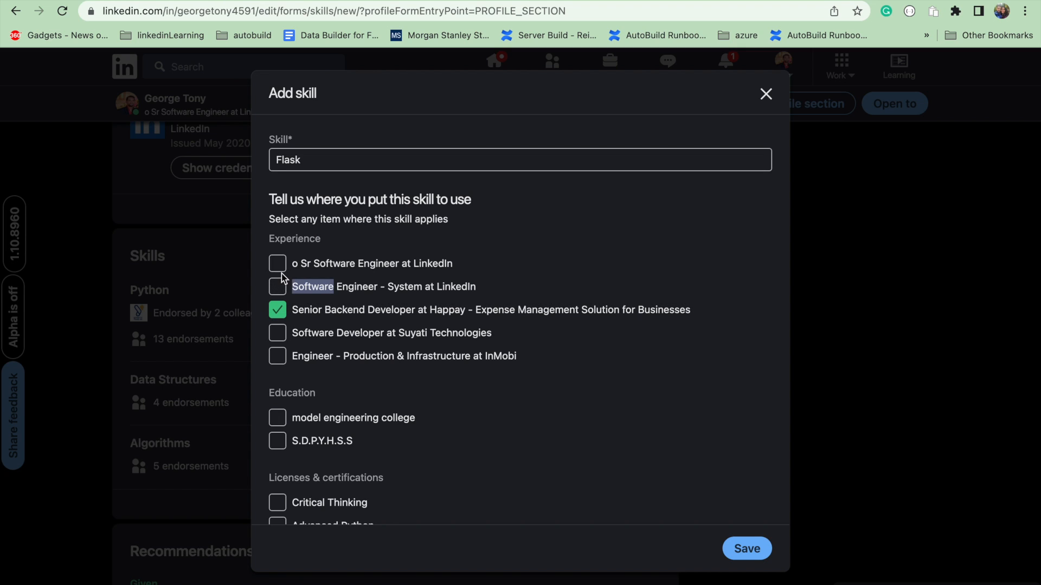
left_click(279, 264)
left_click(277, 287)
left_click(277, 309)
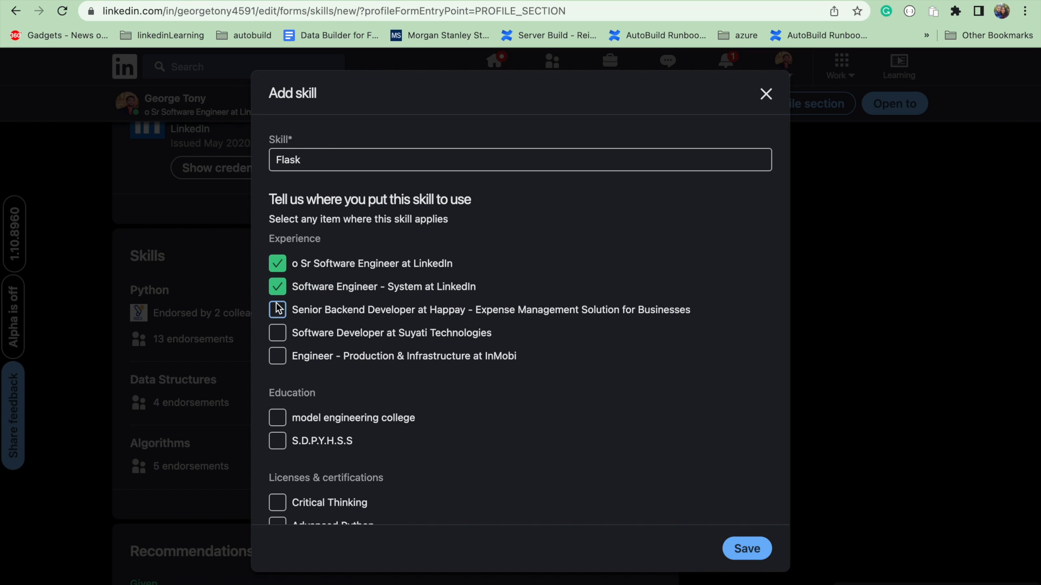
left_click(747, 549)
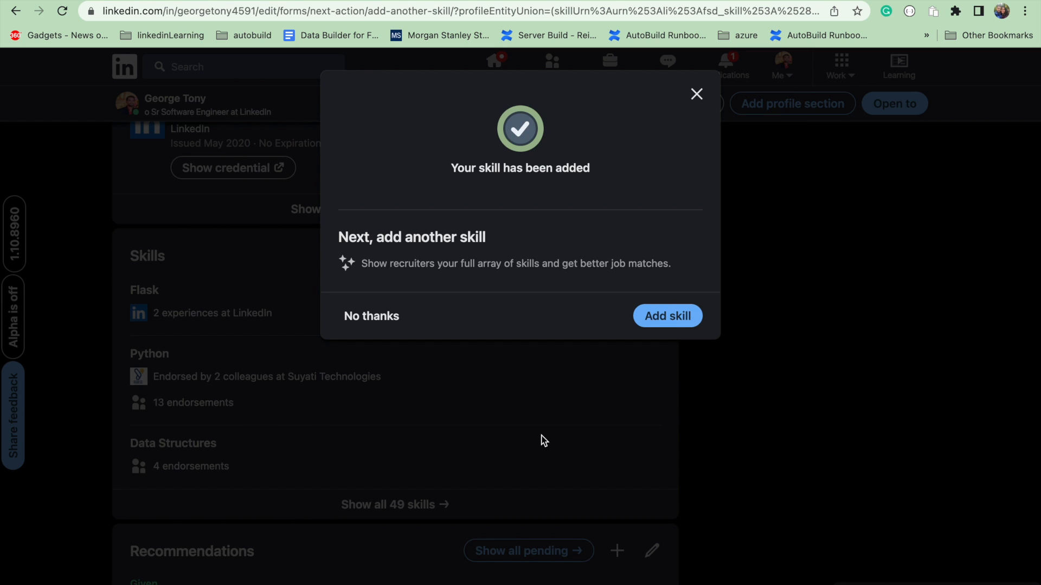
left_click(696, 94)
Step: Review the received, given and pending recommendations on the recommendations page and return to the profile's Recommendations section
scroll(290, 442, "down", 15)
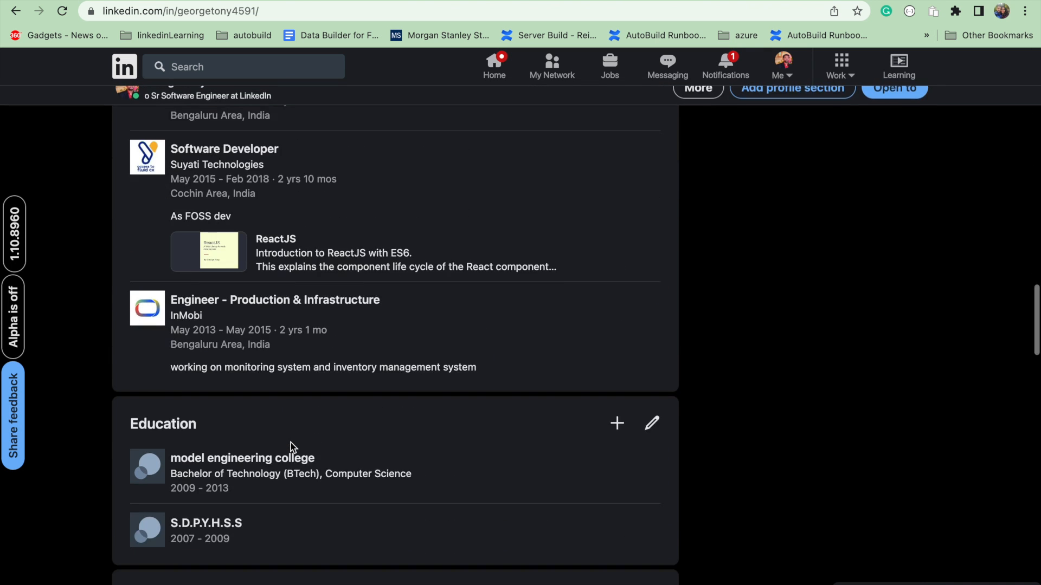
scroll(291, 446, "down", 6)
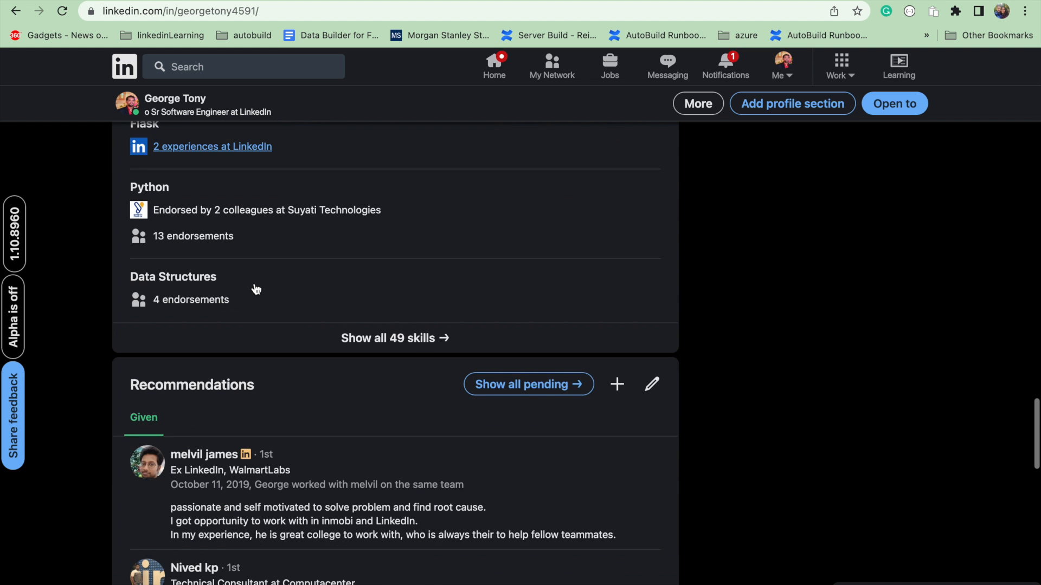
scroll(256, 288, "down", 2)
scroll(256, 289, "down", 2)
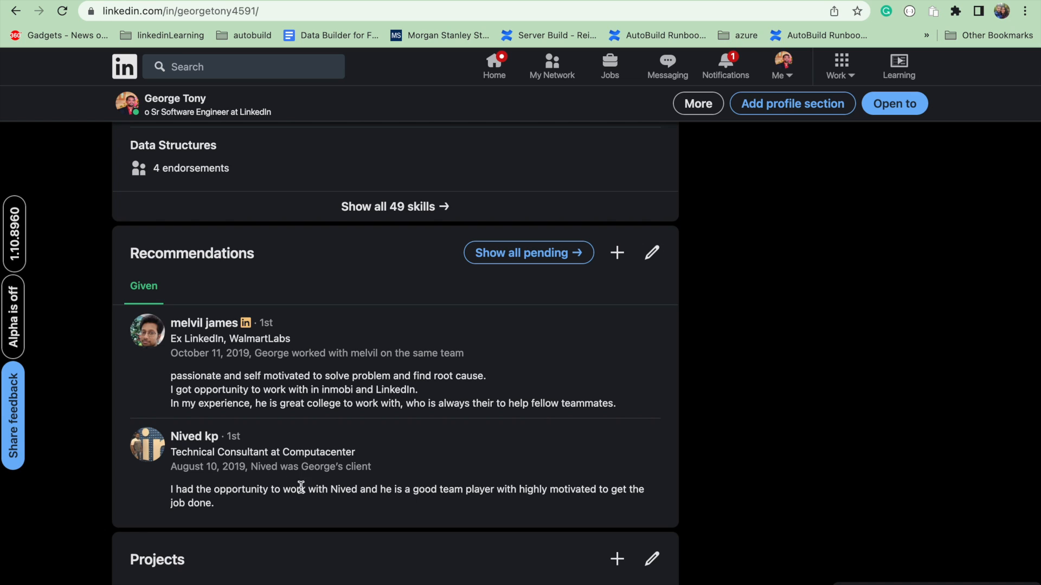
scroll(443, 492, "down", 1)
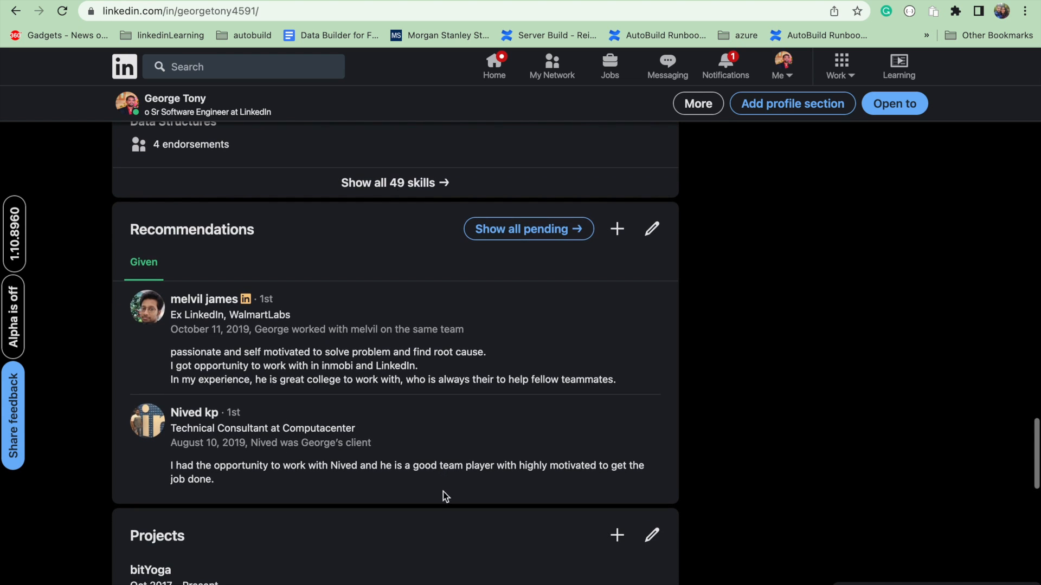
left_click(643, 231)
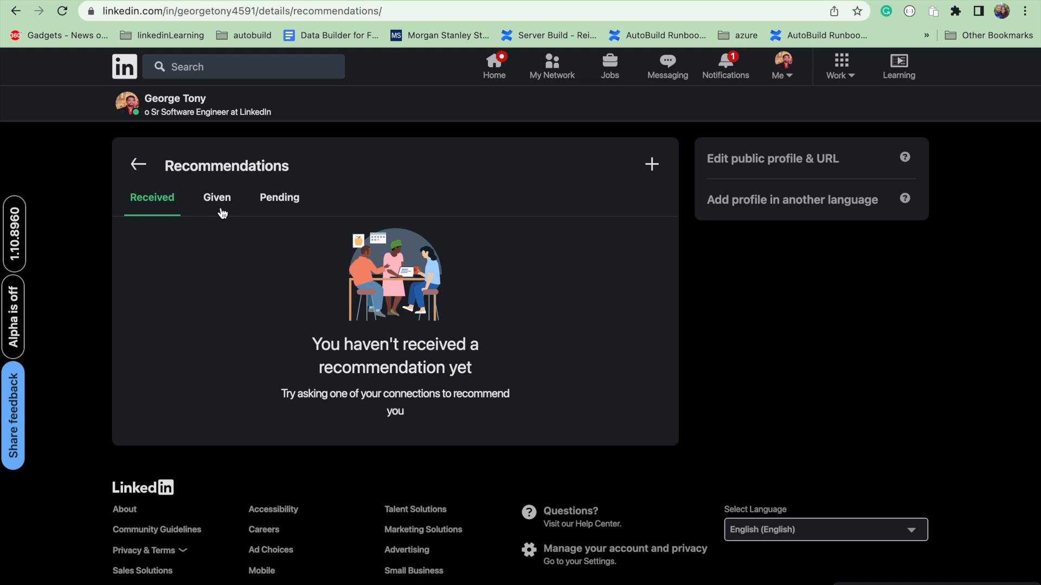
left_click(219, 210)
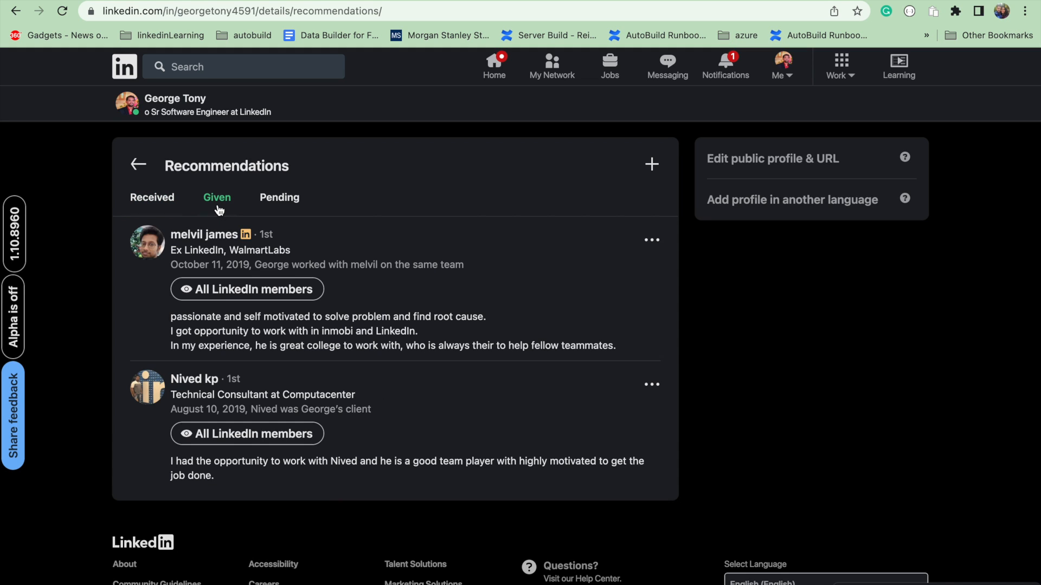
left_click(287, 211)
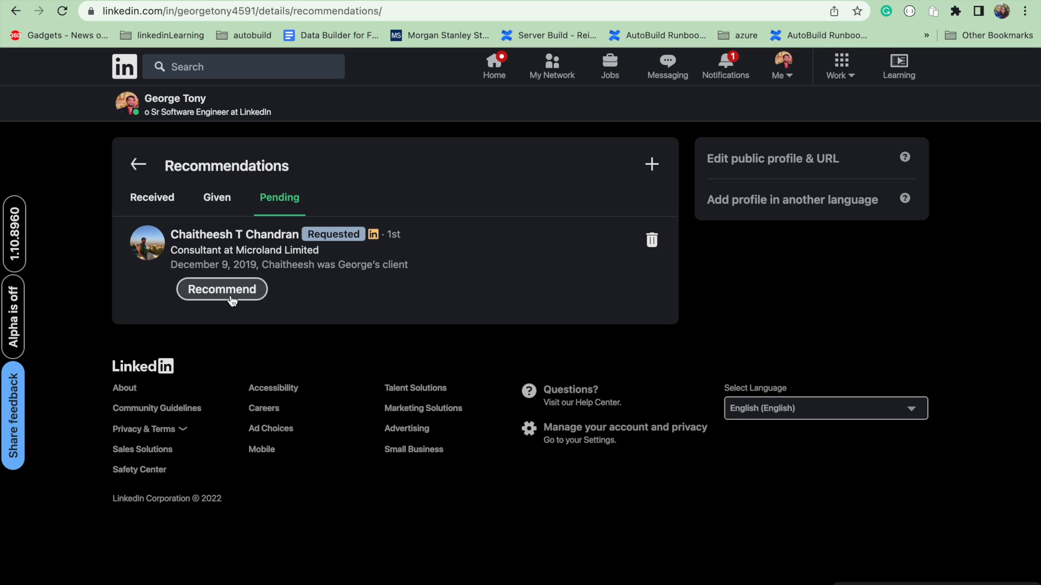
left_click(139, 166)
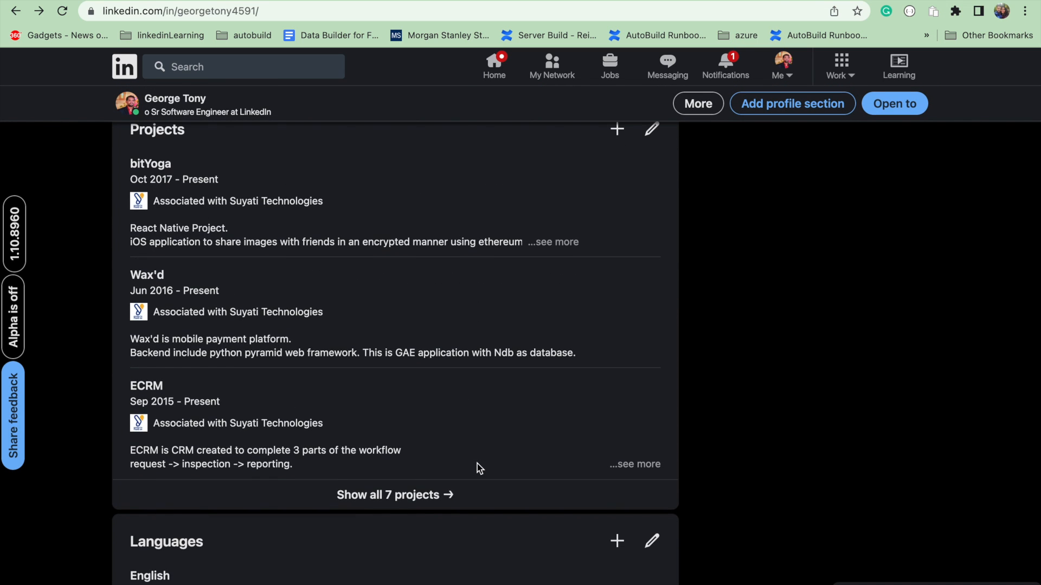
scroll(478, 468, "up", 7)
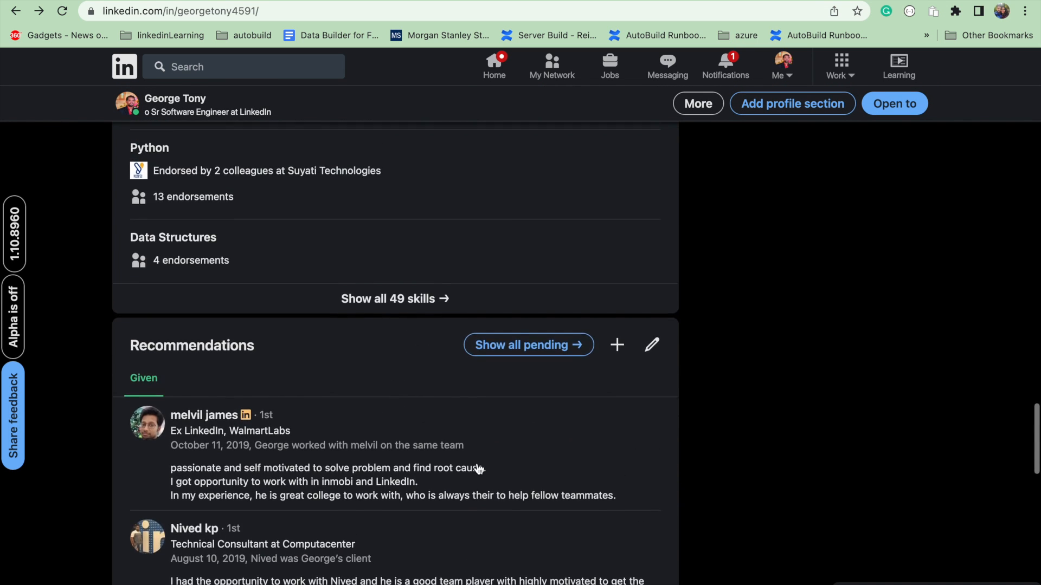